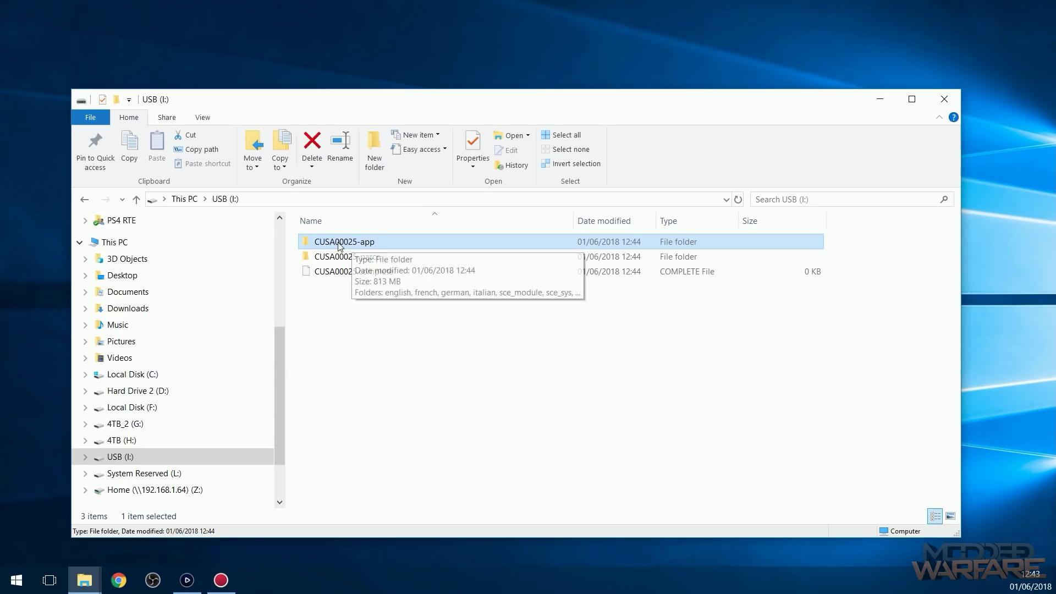
Step: Select the CUSA00025 folders and CUSA00025.complete on USB (I:), then minimize that window
{"action": "left_click", "coordinate": [373, 259]}
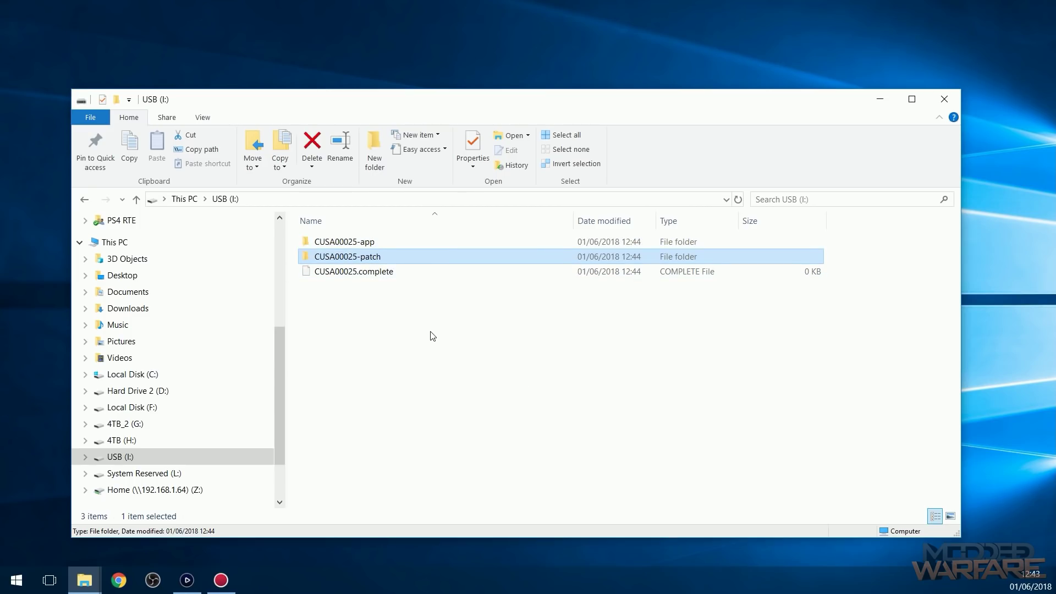
{"action": "left_click", "coordinate": [354, 273]}
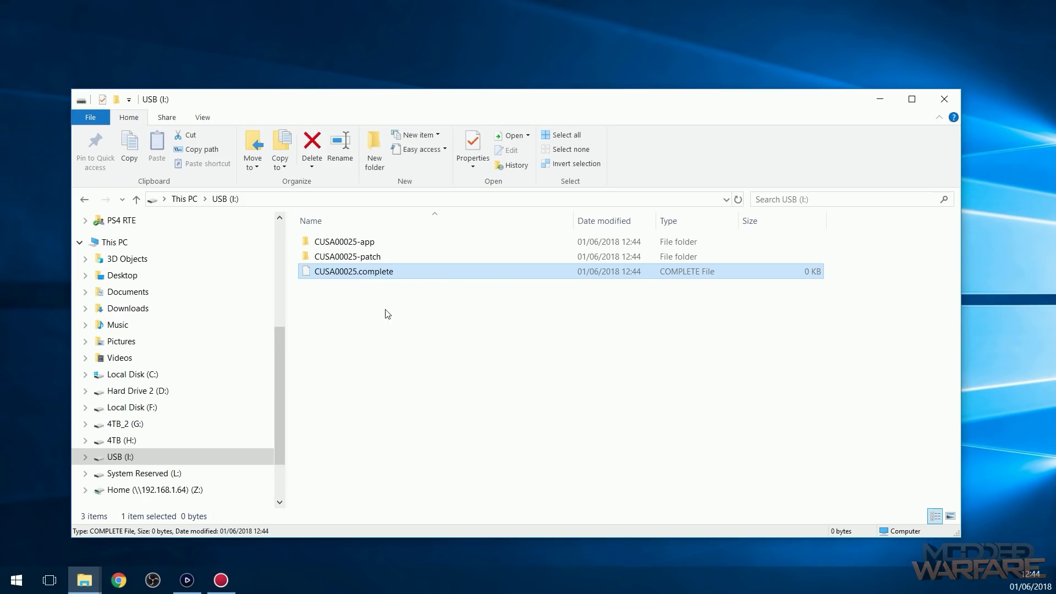
{"action": "left_click_drag", "start_coordinate": [868, 263], "coordinate": [301, 235]}
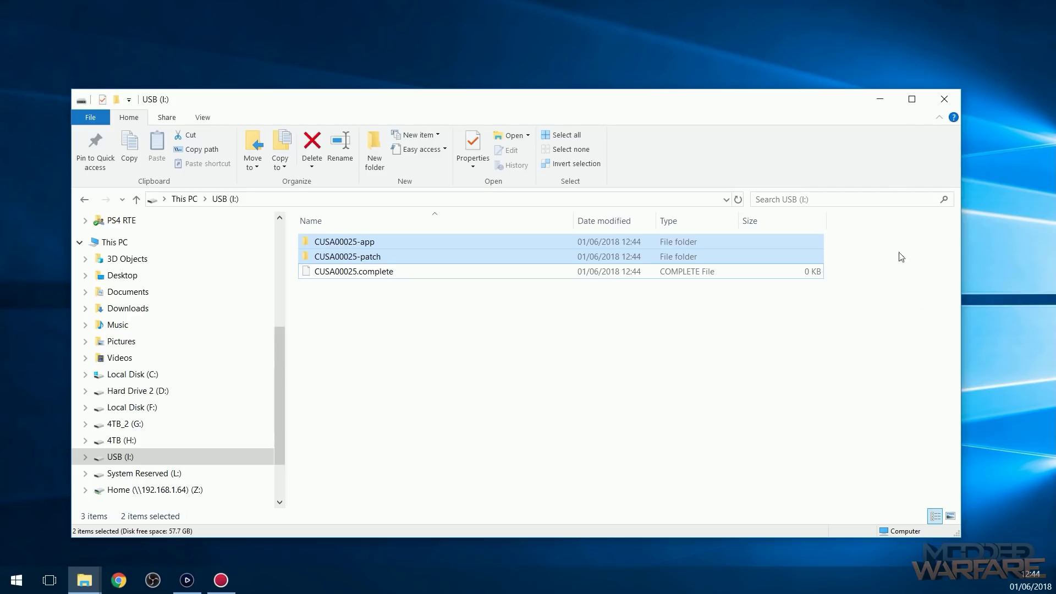
{"action": "left_click", "coordinate": [881, 99]}
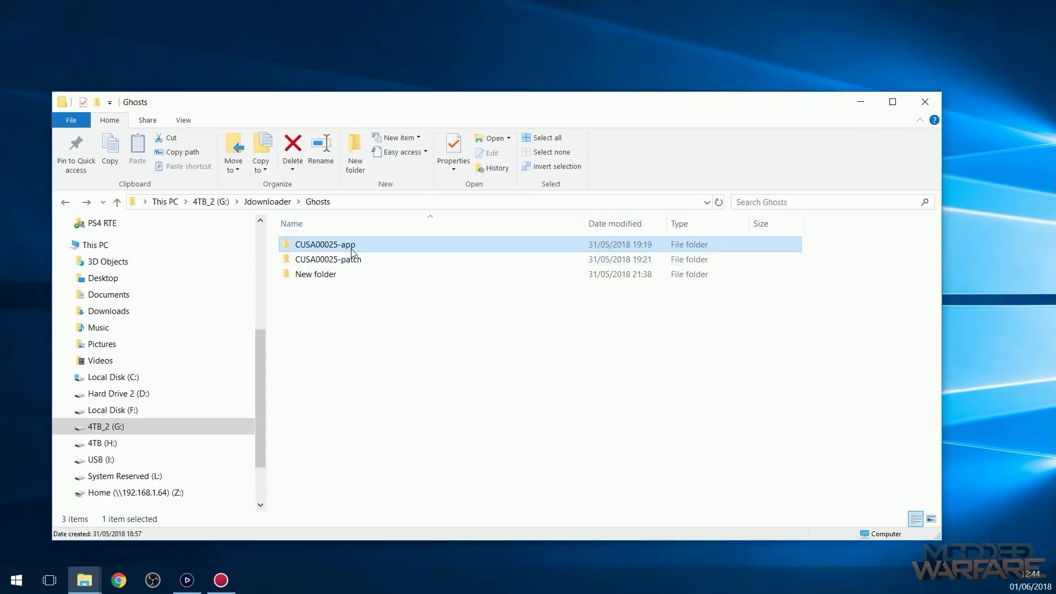
Step: Inspect the contents of the CUSA00025-app and CUSA00025-patch folders, then return to Ghosts
{"action": "double_click", "coordinate": [352, 248]}
{"action": "scroll", "coordinate": [584, 413], "scroll_direction": "down", "scroll_amount": 20}
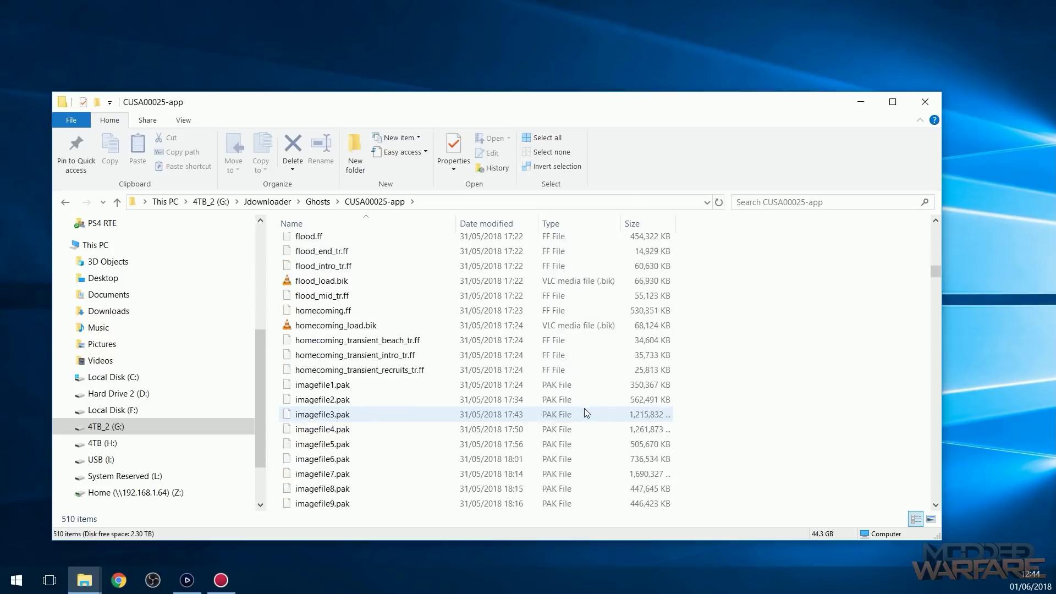
{"action": "key", "text": "BackSpace"}
{"action": "double_click", "coordinate": [382, 259]}
{"action": "scroll", "coordinate": [682, 374], "scroll_direction": "down", "scroll_amount": 2}
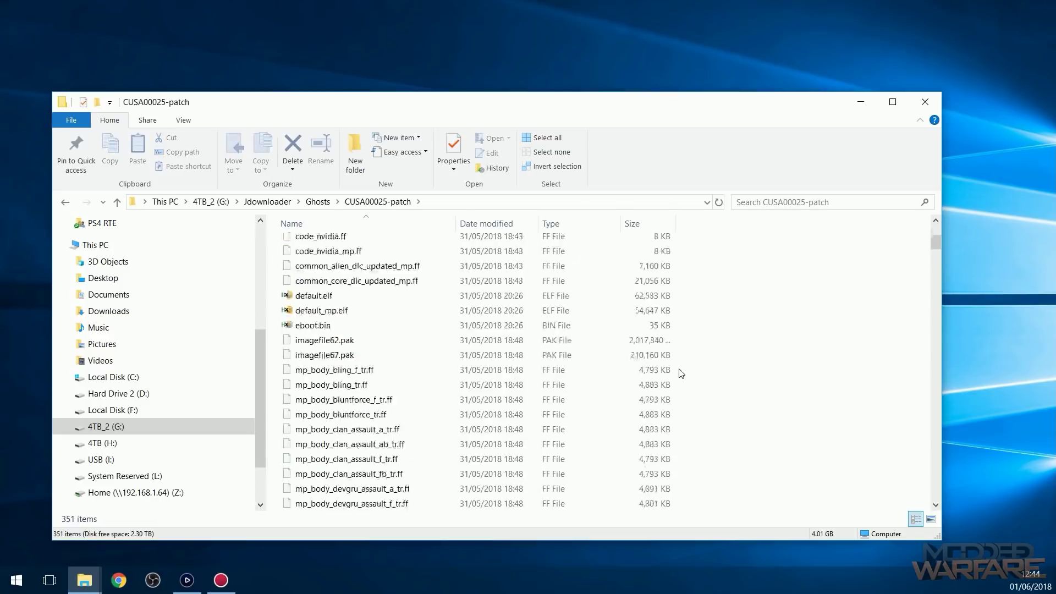
{"action": "scroll", "coordinate": [682, 374], "scroll_direction": "down", "scroll_amount": 15}
{"action": "key", "text": "BackSpace"}
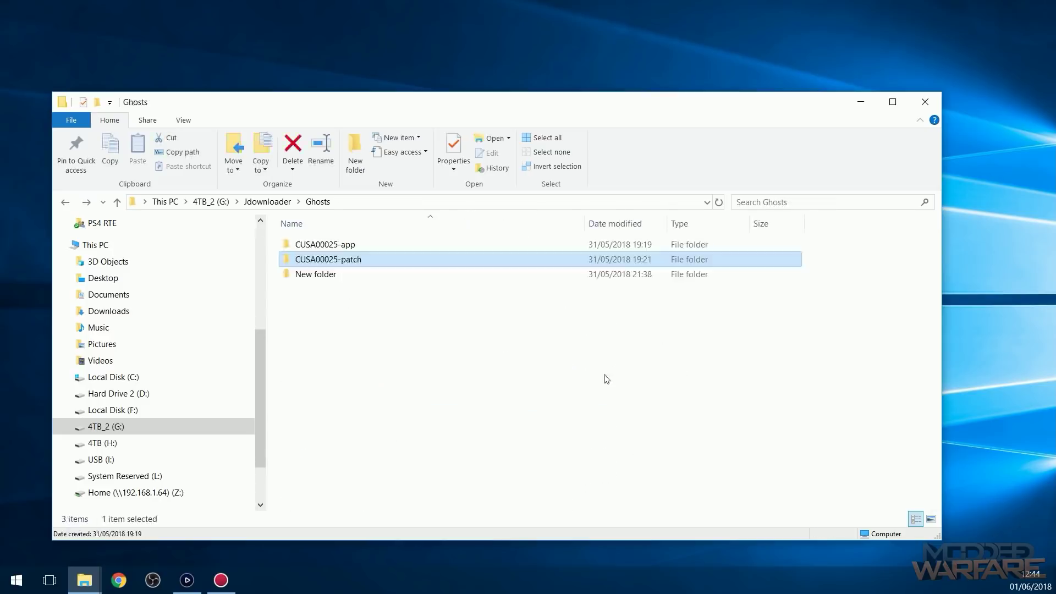
{"action": "left_click", "coordinate": [424, 310]}
Step: Reposition the Ghosts window and drag the Fake PKG Tools folder onto the desktop
{"action": "left_click_drag", "start_coordinate": [732, 105], "coordinate": [781, 124]}
{"action": "left_click_drag", "start_coordinate": [887, 283], "coordinate": [716, 263]}
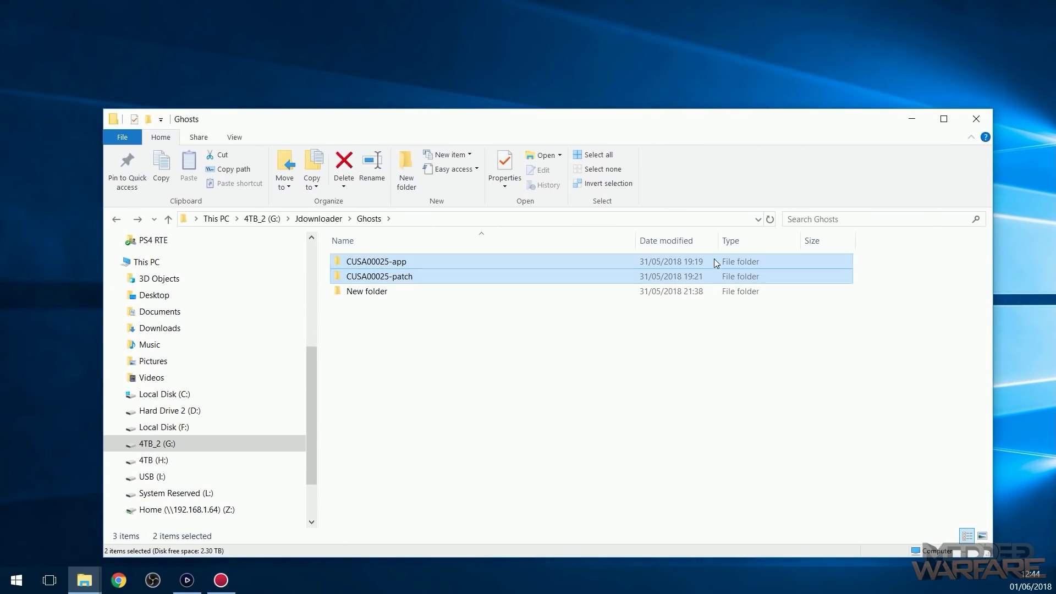
{"action": "key", "text": "alt+Tab"}
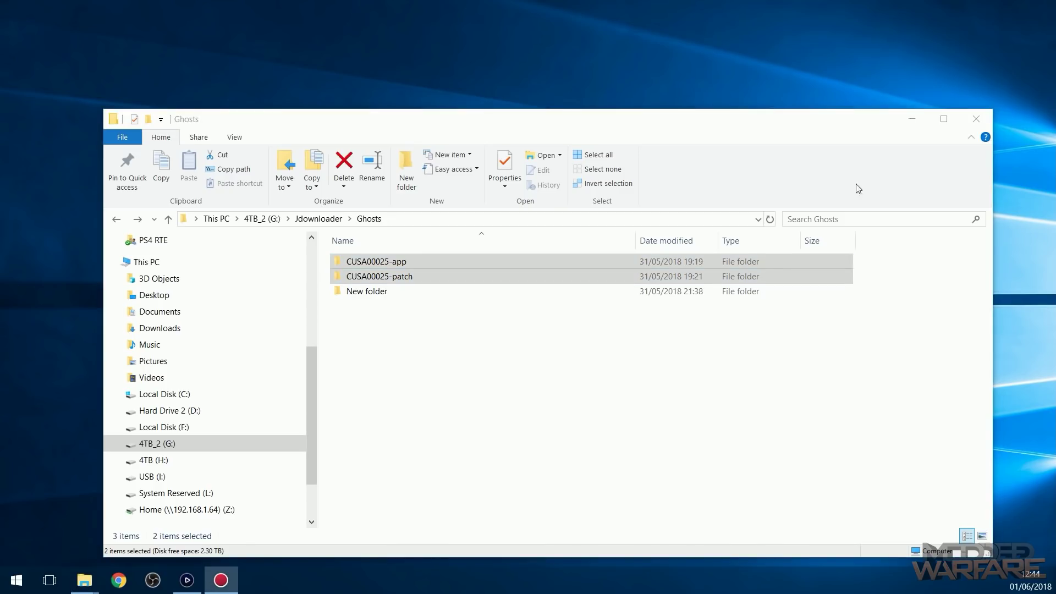
{"action": "left_click_drag", "start_coordinate": [820, 131], "coordinate": [813, 196]}
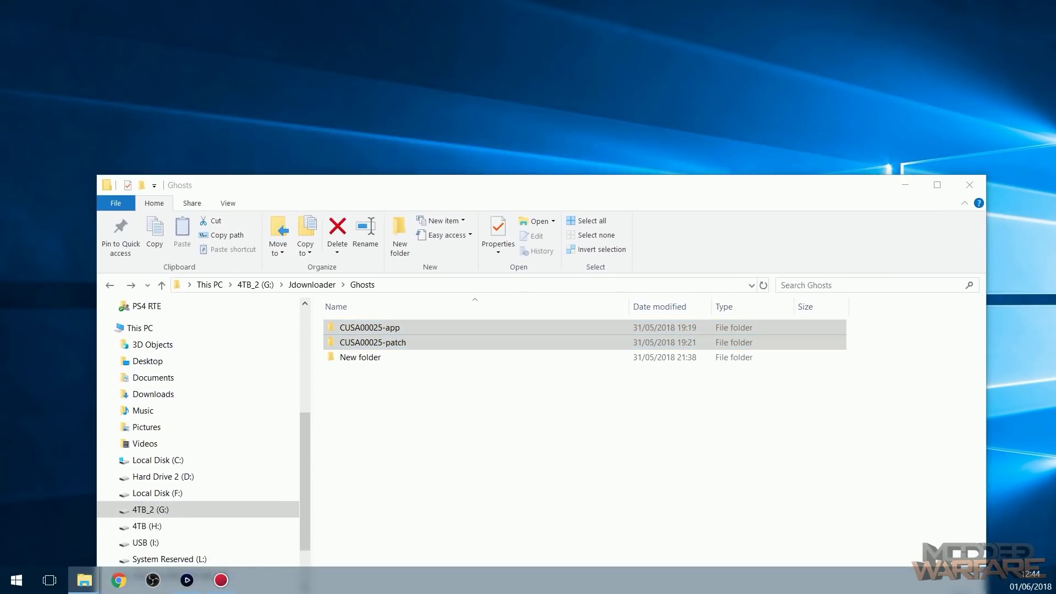
{"action": "left_click_drag", "start_coordinate": [1055, 118], "coordinate": [438, 105]}
{"action": "left_click", "coordinate": [563, 94]}
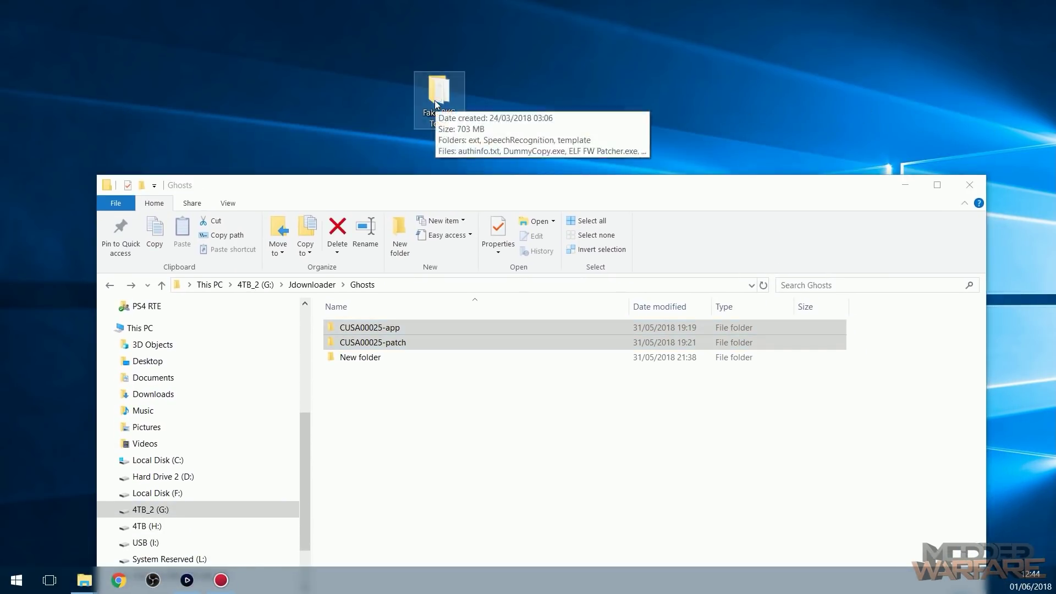
Step: Launch gengp4 from Fake PKG Tools and generate a GP4 project from CUSA00025-app
{"action": "double_click", "coordinate": [435, 101]}
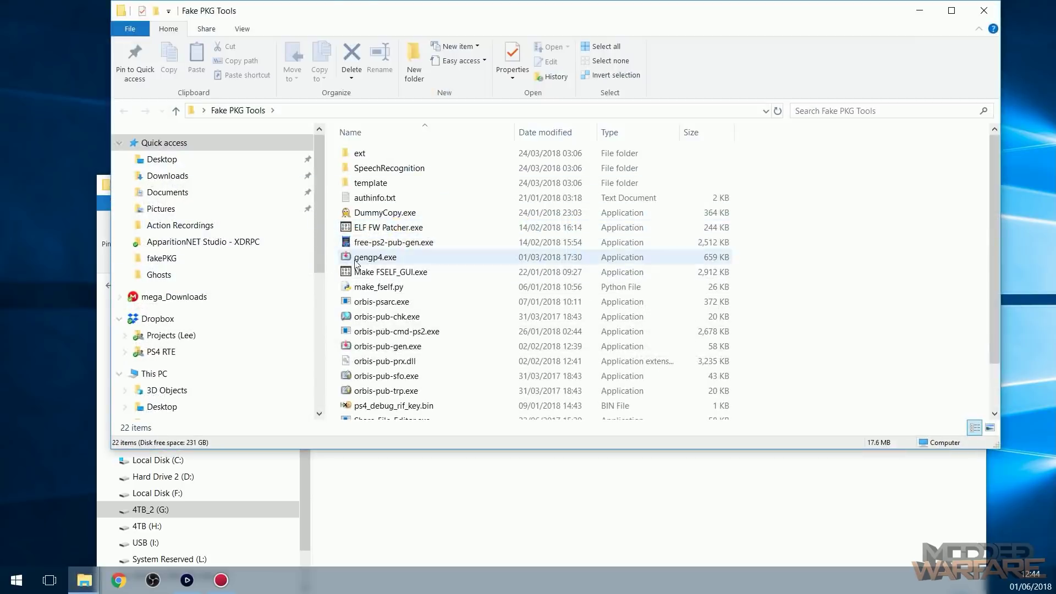
{"action": "double_click", "coordinate": [521, 256]}
{"action": "left_click", "coordinate": [922, 13]}
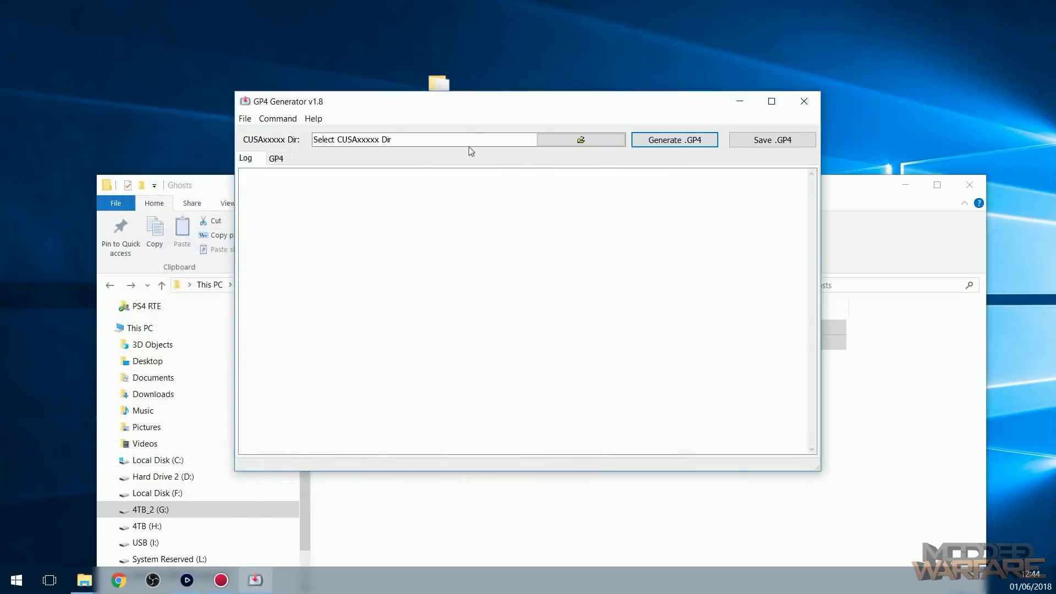
{"action": "left_click_drag", "start_coordinate": [472, 105], "coordinate": [390, 105]}
{"action": "left_click", "coordinate": [524, 235]}
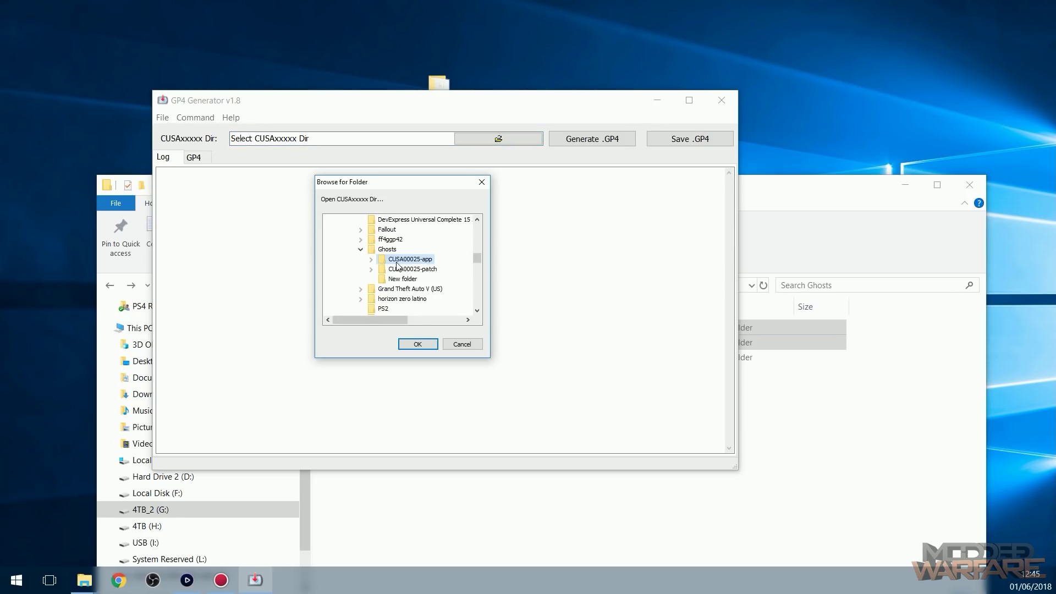
{"action": "left_click", "coordinate": [418, 344]}
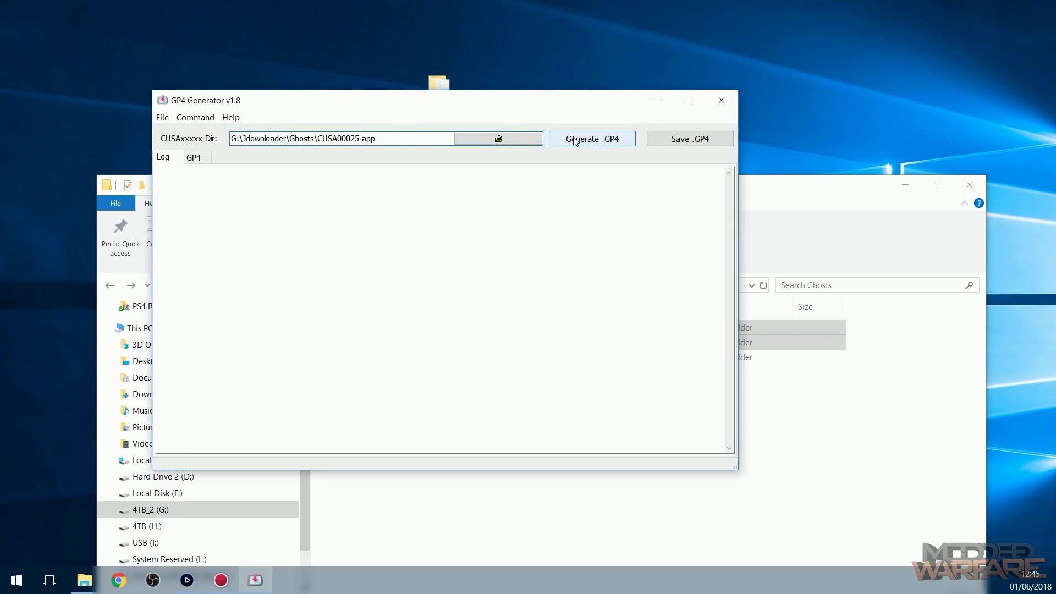
{"action": "left_click", "coordinate": [598, 143]}
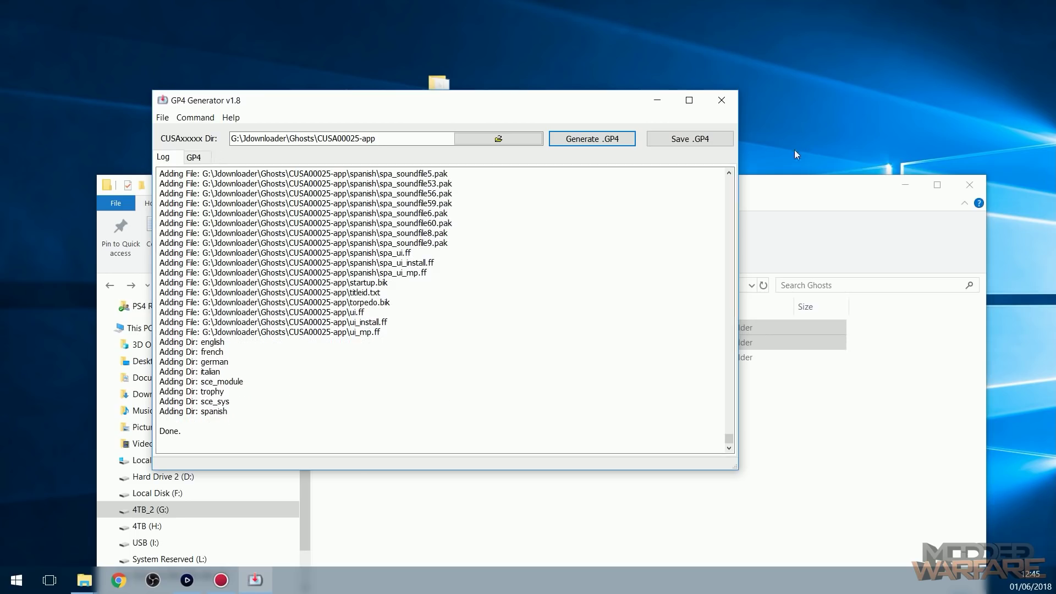
Step: Save the project as CUSA00025-app.gp4 in the Ghosts folder and dismiss the Done message
{"action": "left_click_drag", "start_coordinate": [590, 104], "coordinate": [564, 102]}
{"action": "left_click", "coordinate": [667, 138]}
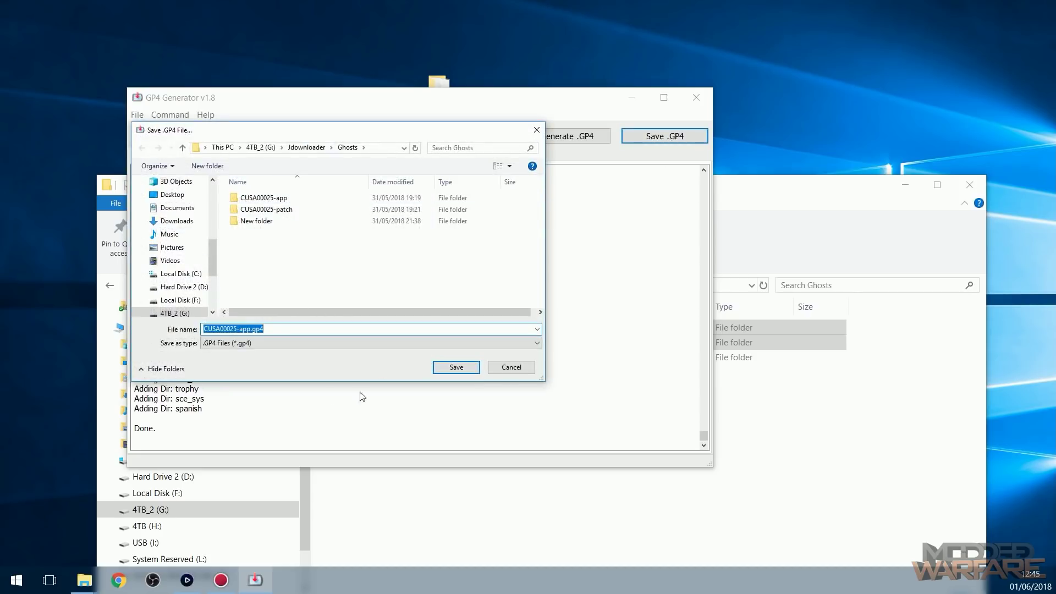
{"action": "left_click", "coordinate": [456, 367]}
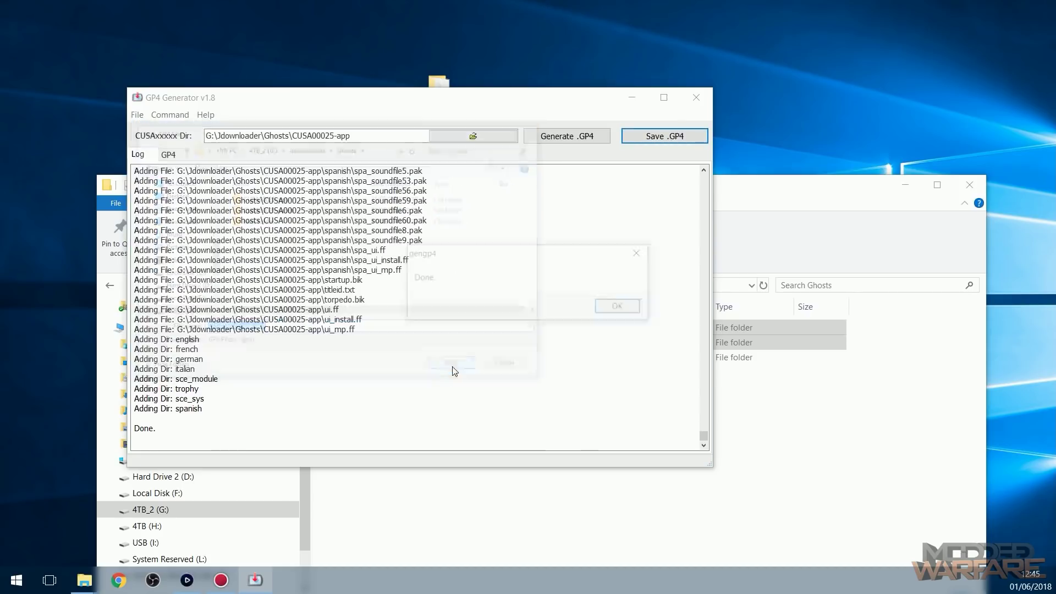
{"action": "left_click", "coordinate": [620, 307]}
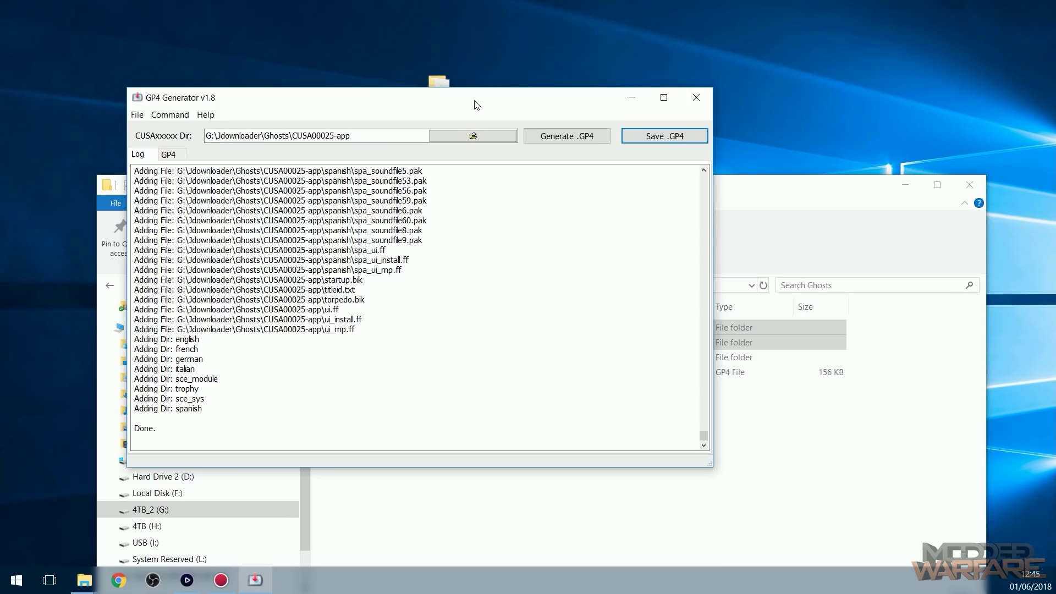
{"action": "left_click_drag", "start_coordinate": [477, 99], "coordinate": [539, 99]}
{"action": "left_click", "coordinate": [528, 138]}
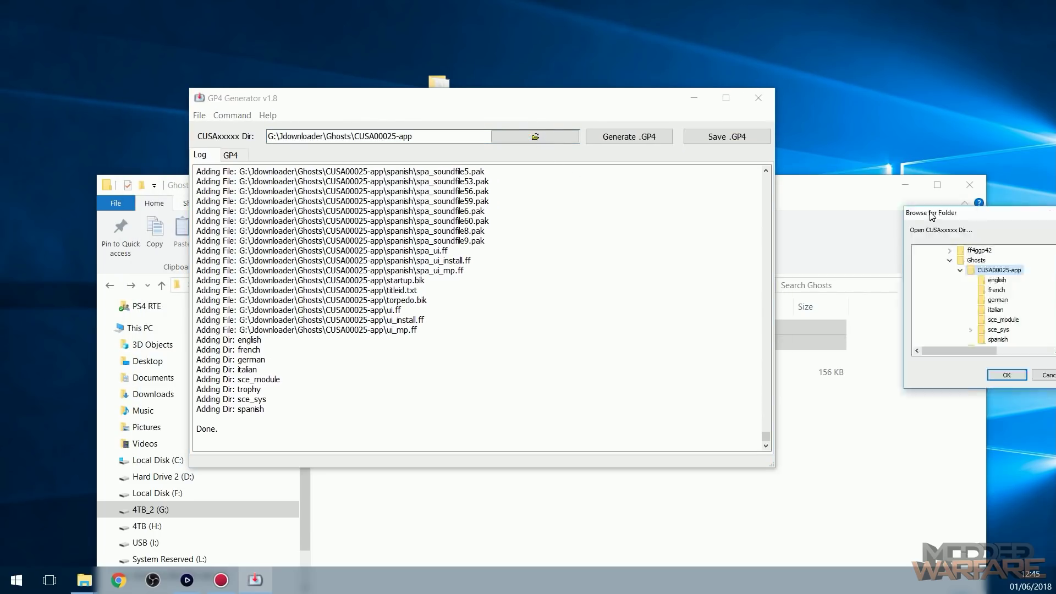
Step: Choose CUSA00025-patch as the source folder and generate its GP4 project
{"action": "left_click_drag", "start_coordinate": [930, 212], "coordinate": [396, 159]}
{"action": "left_click", "coordinate": [425, 213]}
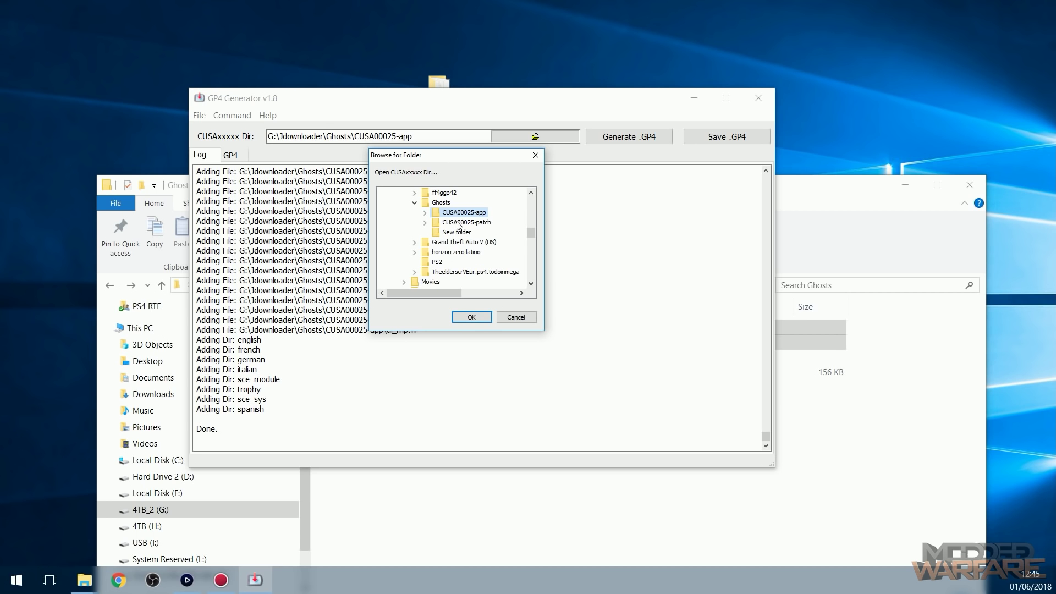
{"action": "left_click", "coordinate": [450, 222]}
{"action": "left_click", "coordinate": [471, 317]}
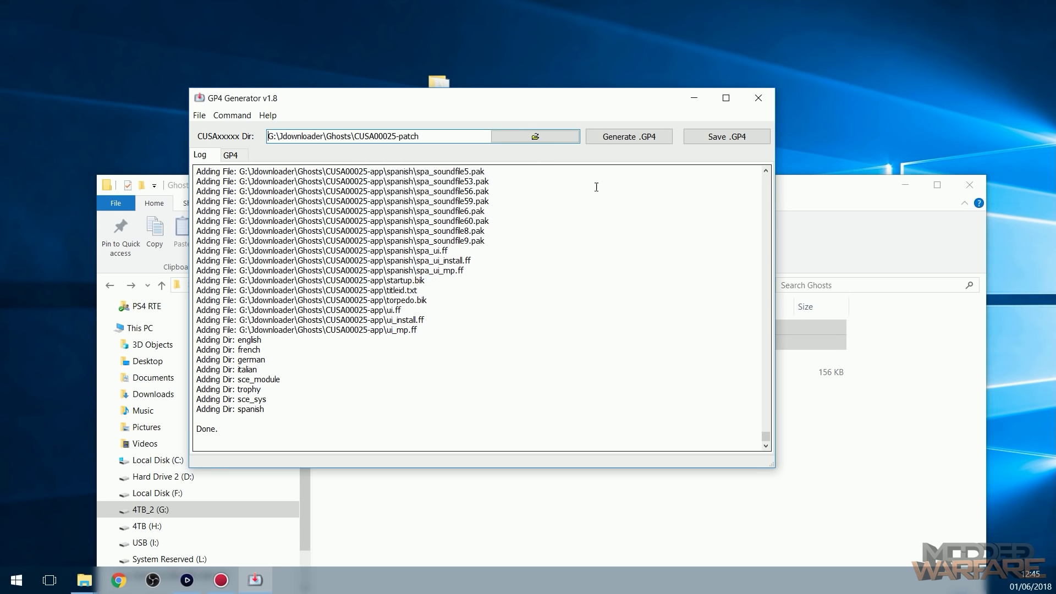
{"action": "left_click", "coordinate": [619, 137]}
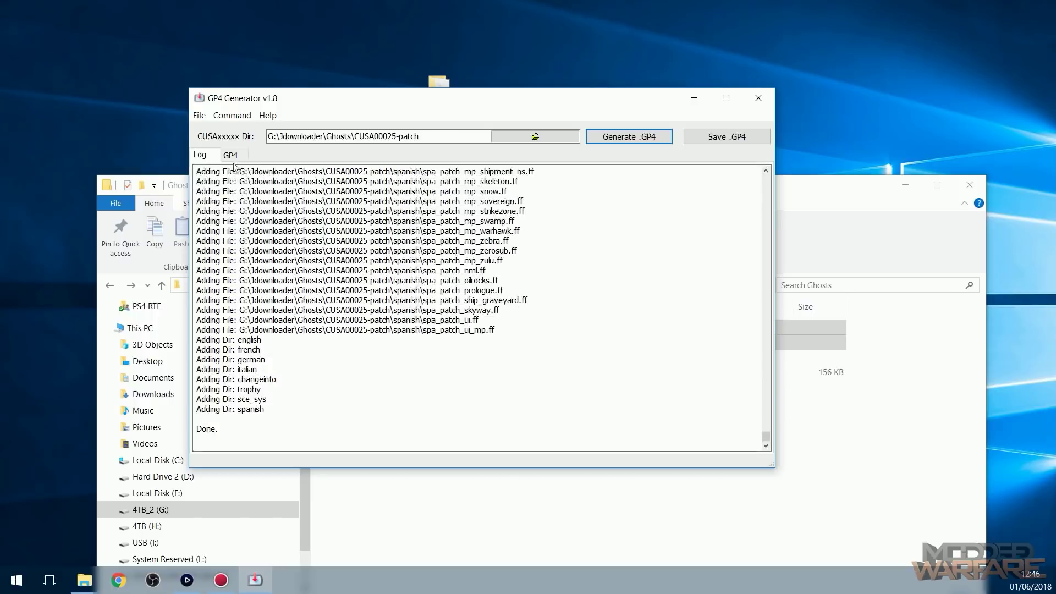
Step: Save it as CUSA00025-patch.gp4 in Ghosts and close GP4 Generator
{"action": "left_click", "coordinate": [726, 137]}
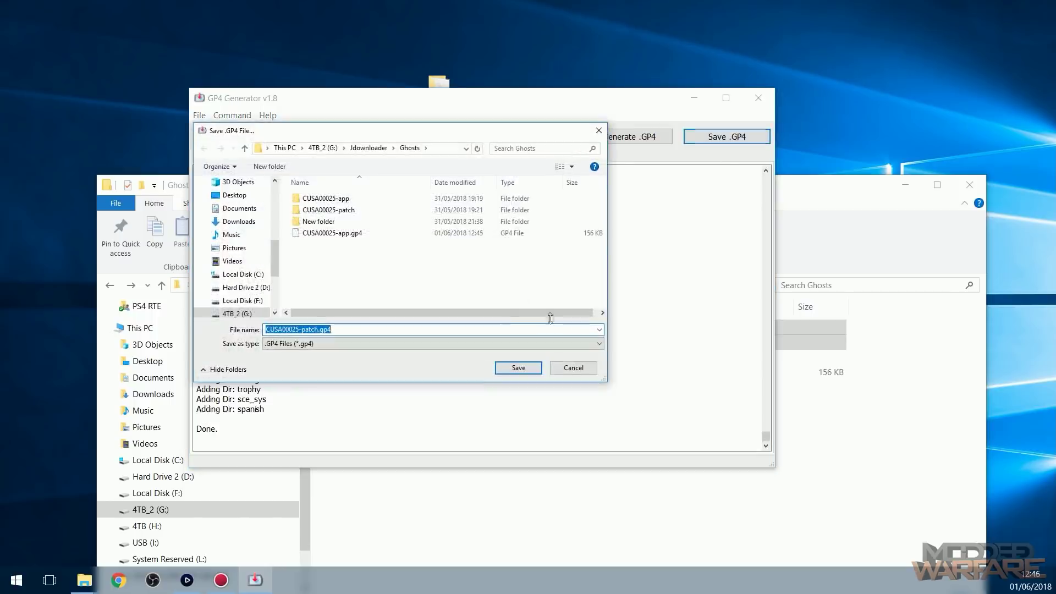
{"action": "left_click", "coordinate": [518, 368]}
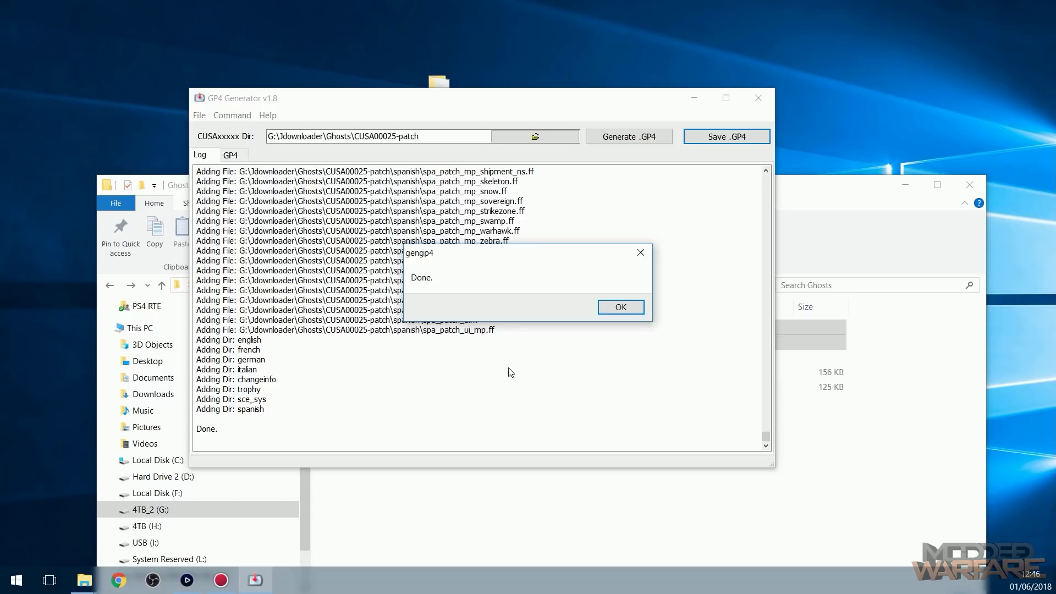
{"action": "left_click", "coordinate": [621, 307]}
{"action": "left_click", "coordinate": [764, 93]}
Step: Rearrange the Ghosts window and select both .gp4 project files
{"action": "left_click_drag", "start_coordinate": [745, 192], "coordinate": [729, 189]}
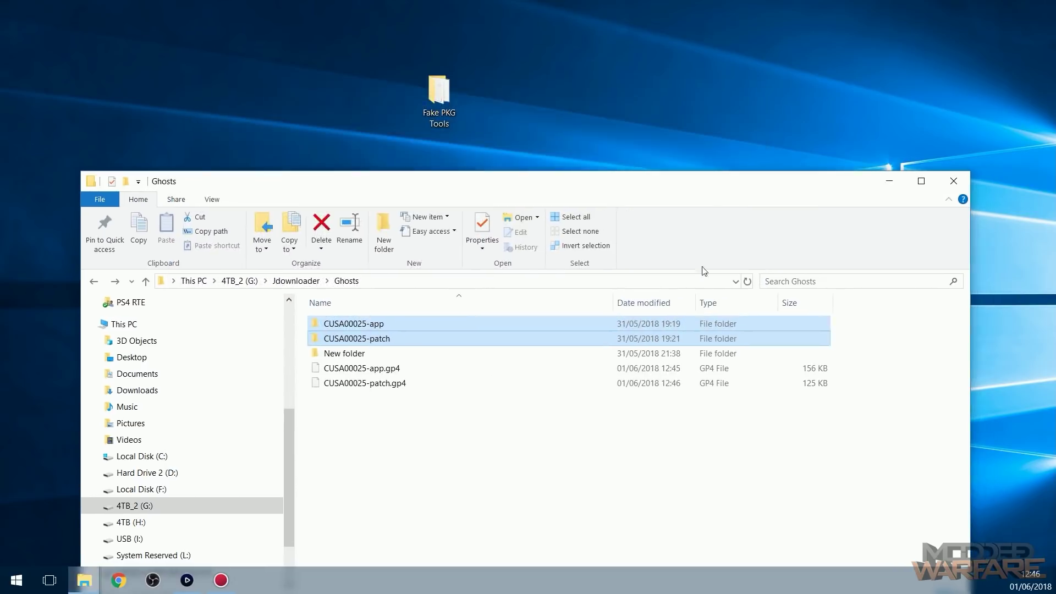
{"action": "left_click", "coordinate": [522, 438]}
{"action": "left_click_drag", "start_coordinate": [398, 440], "coordinate": [506, 371]}
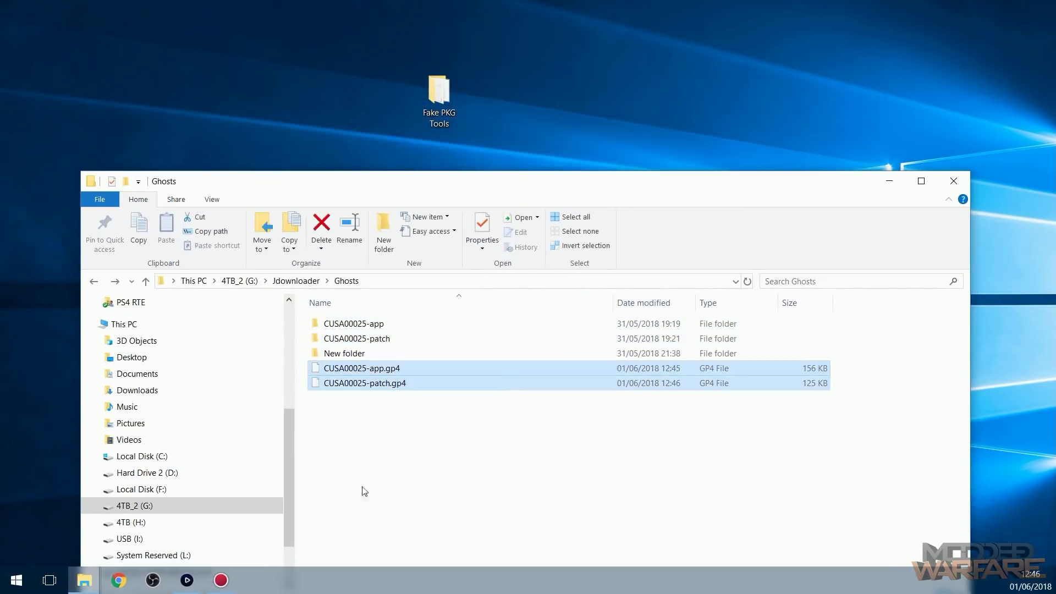
{"action": "left_click_drag", "start_coordinate": [342, 443], "coordinate": [474, 366]}
{"action": "left_click_drag", "start_coordinate": [642, 186], "coordinate": [644, 229]}
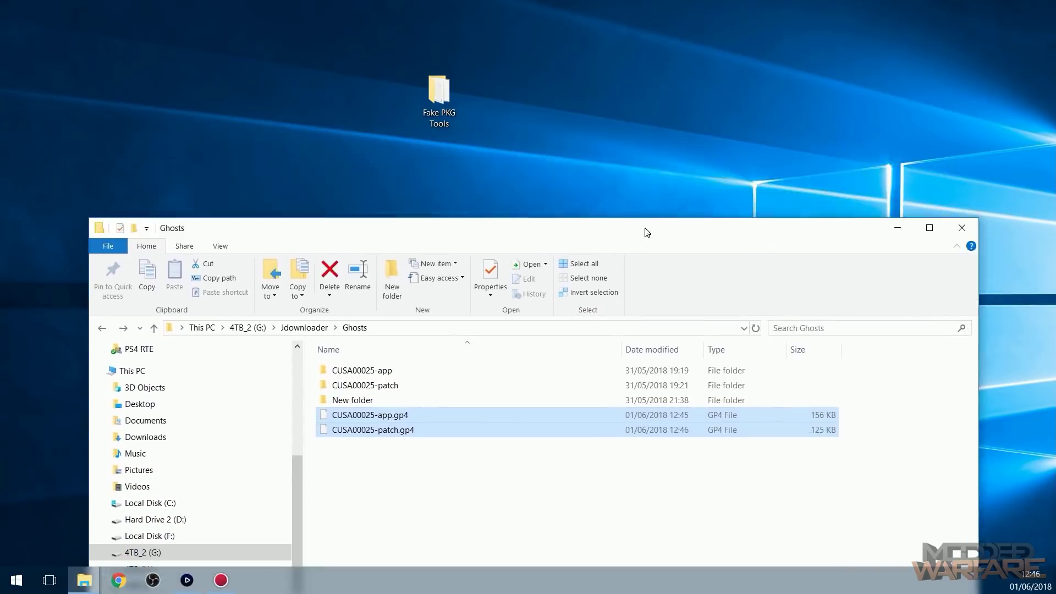
{"action": "double_click", "coordinate": [439, 91]}
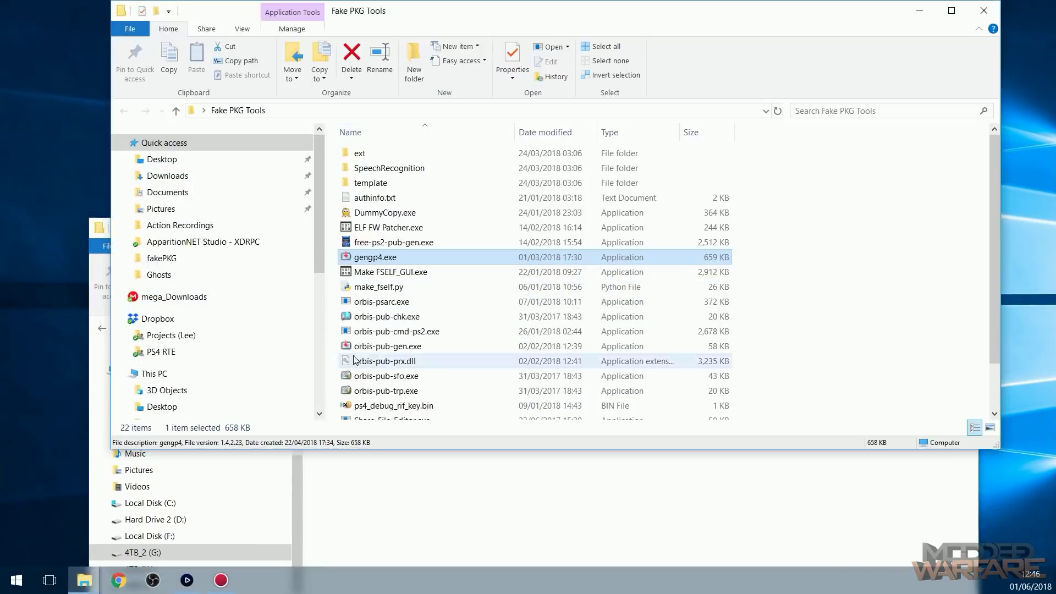
Step: Launch orbis-pub-gen, load CUSA00025-app.gp4, and open its Project Setting dialog
{"action": "double_click", "coordinate": [379, 348]}
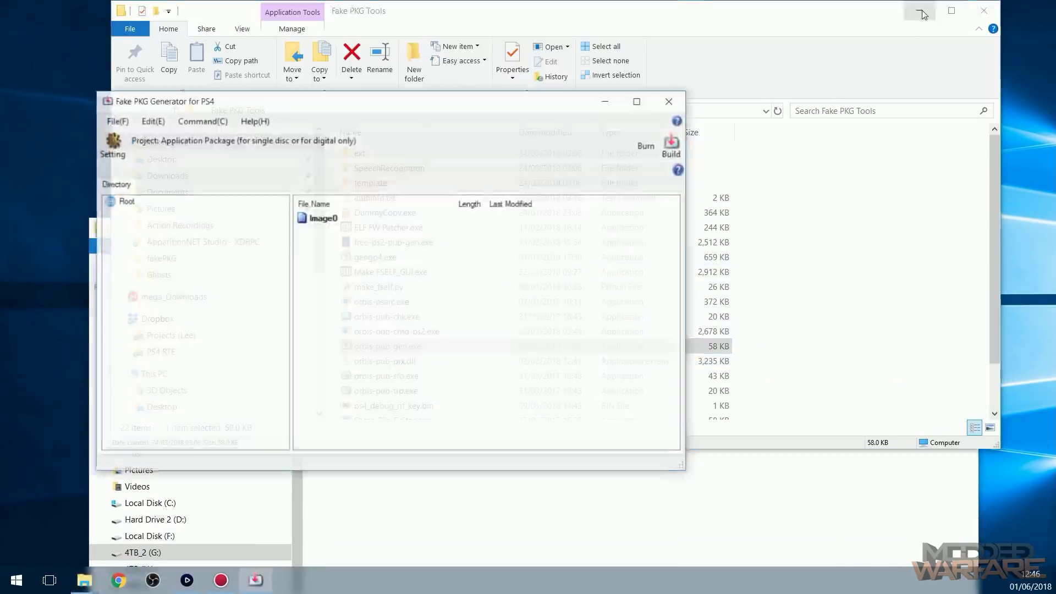
{"action": "left_click", "coordinate": [920, 11]}
{"action": "left_click_drag", "start_coordinate": [361, 103], "coordinate": [379, 33]}
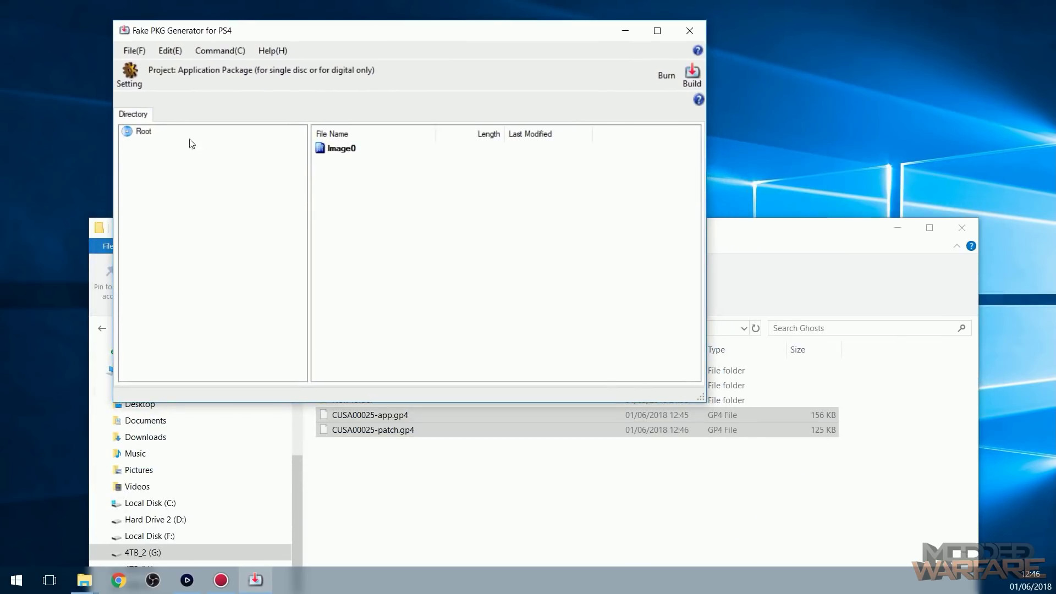
{"action": "left_click", "coordinate": [134, 51]}
{"action": "left_click", "coordinate": [146, 82]}
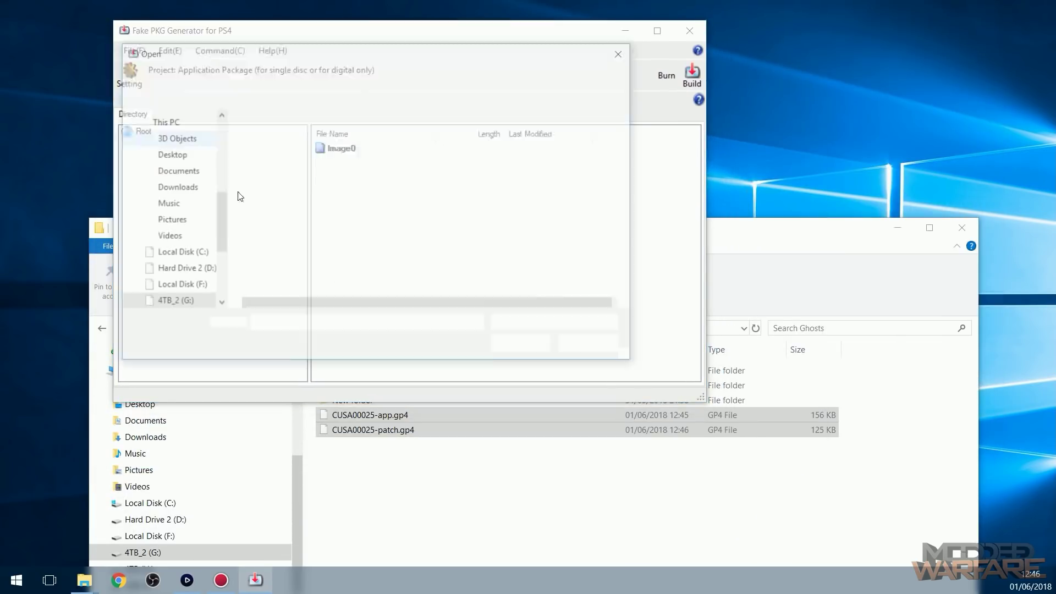
{"action": "left_click", "coordinate": [310, 184]}
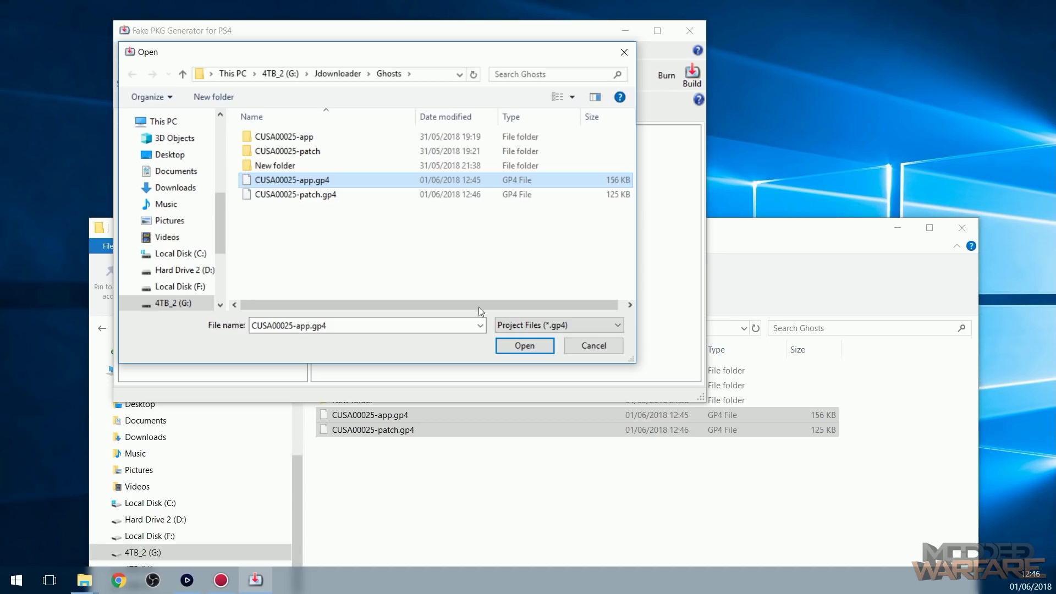
{"action": "left_click", "coordinate": [523, 346]}
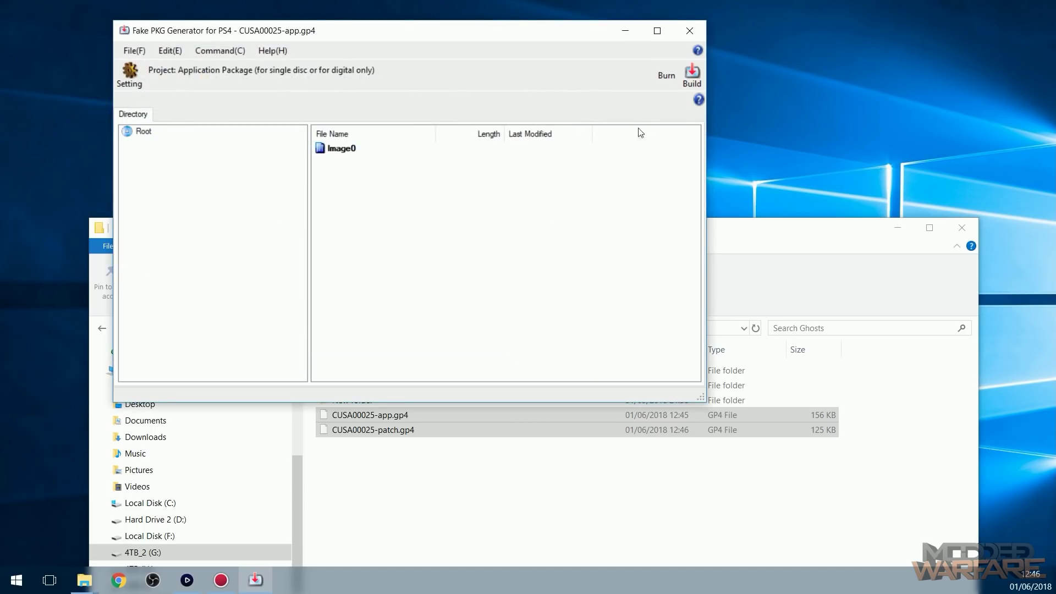
{"action": "left_click", "coordinate": [242, 52]}
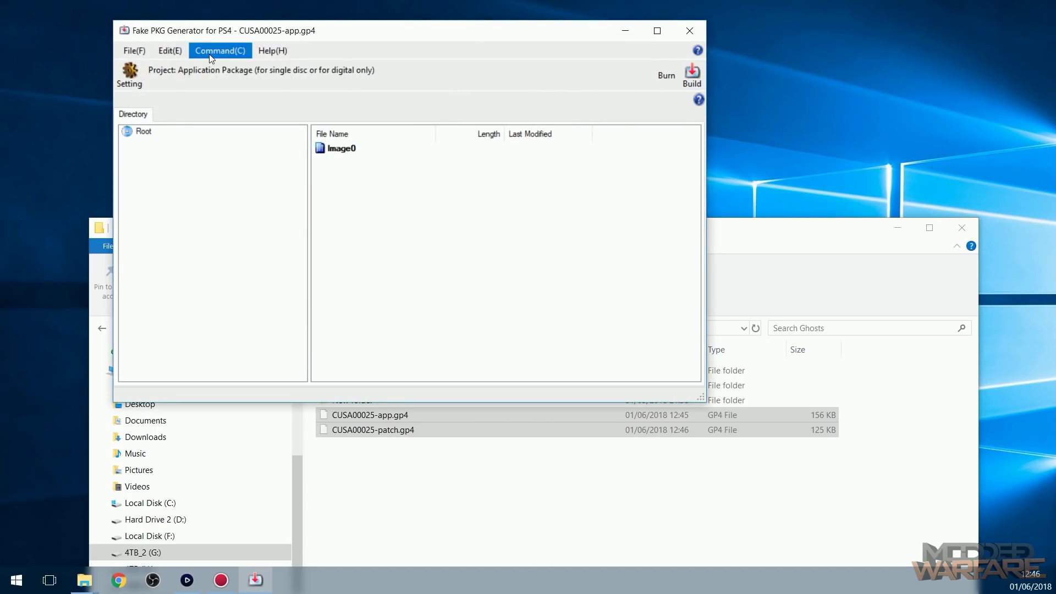
{"action": "left_click", "coordinate": [219, 85]}
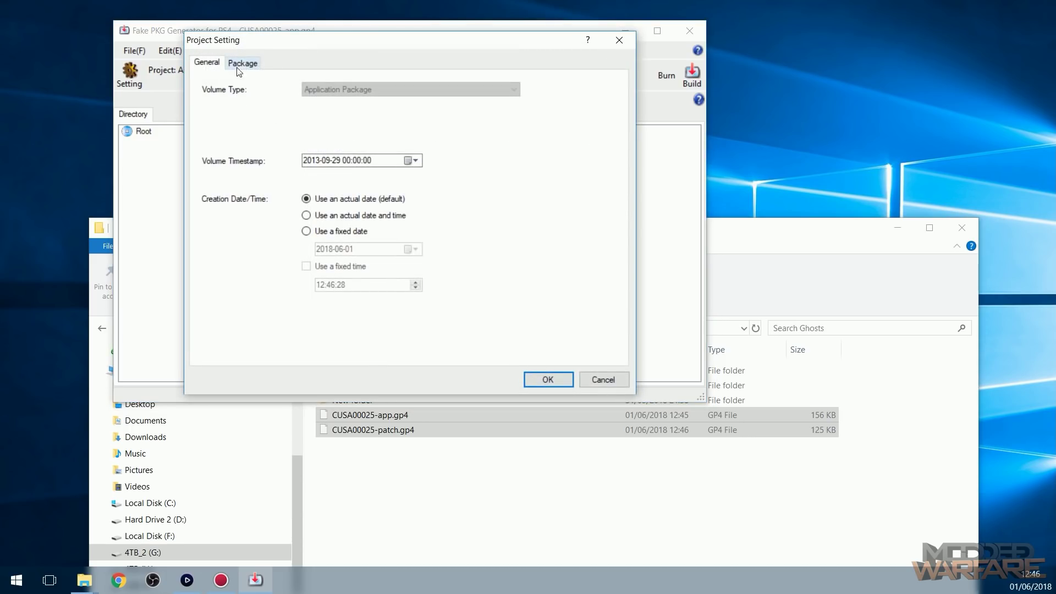
Step: Check the passcode on the Package tab and cancel the project settings unchanged
{"action": "left_click", "coordinate": [242, 63]}
{"action": "left_click_drag", "start_coordinate": [444, 116], "coordinate": [285, 113]}
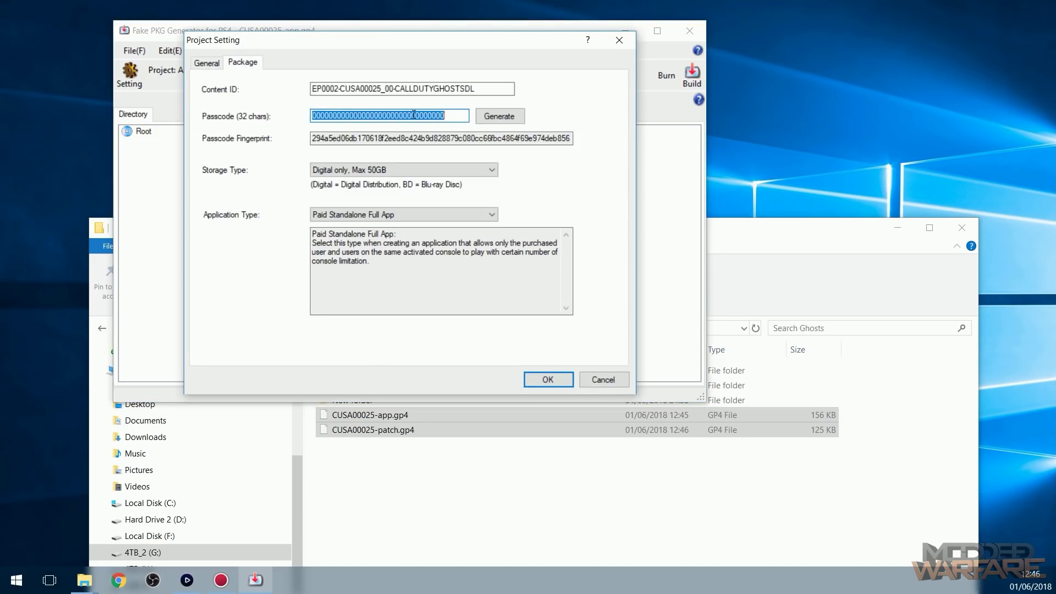
{"action": "left_click_drag", "start_coordinate": [450, 117], "coordinate": [271, 120]}
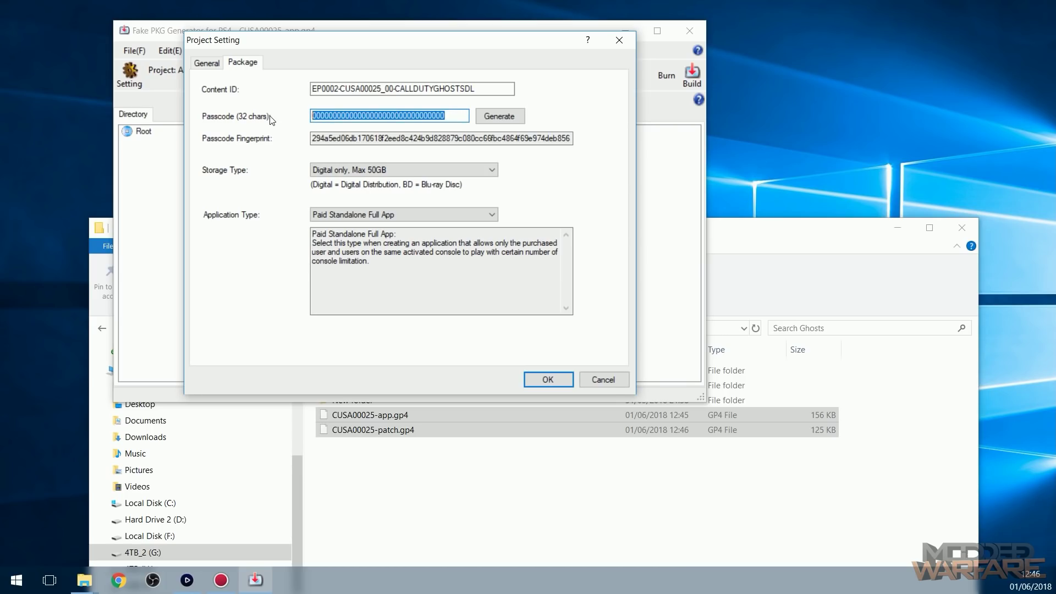
{"action": "left_click", "coordinate": [602, 384]}
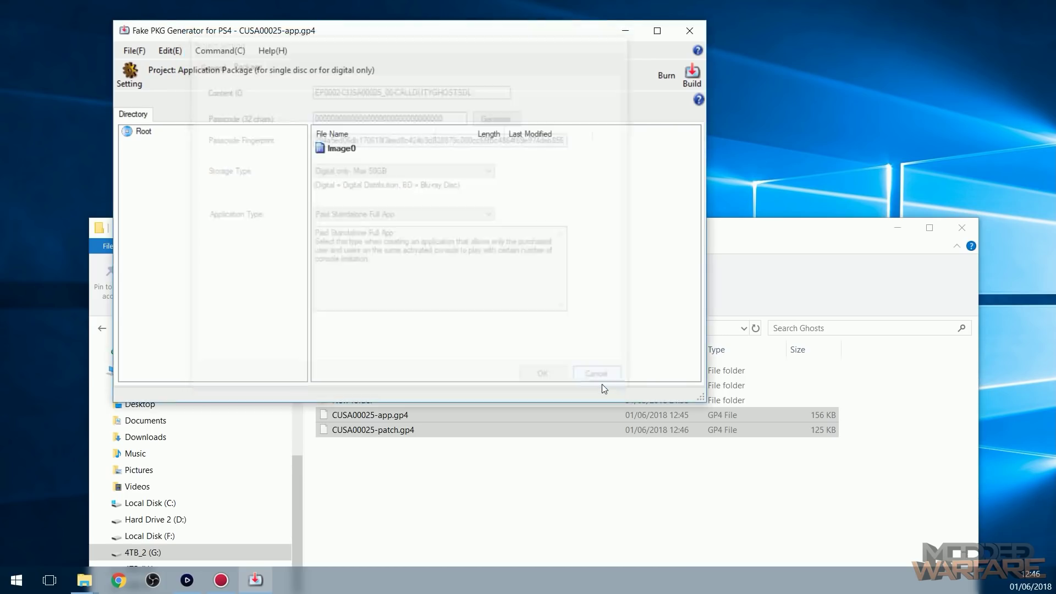
Step: Build the app package into Ghosts using the default EP0002-CUSA00025 file name
{"action": "left_click", "coordinate": [695, 79]}
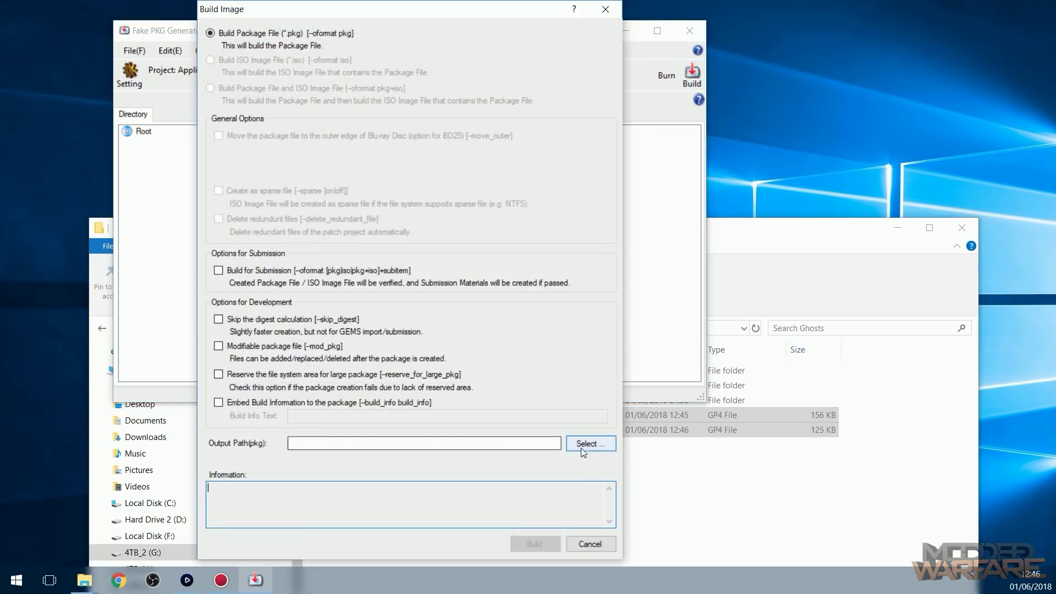
{"action": "left_click", "coordinate": [590, 443]}
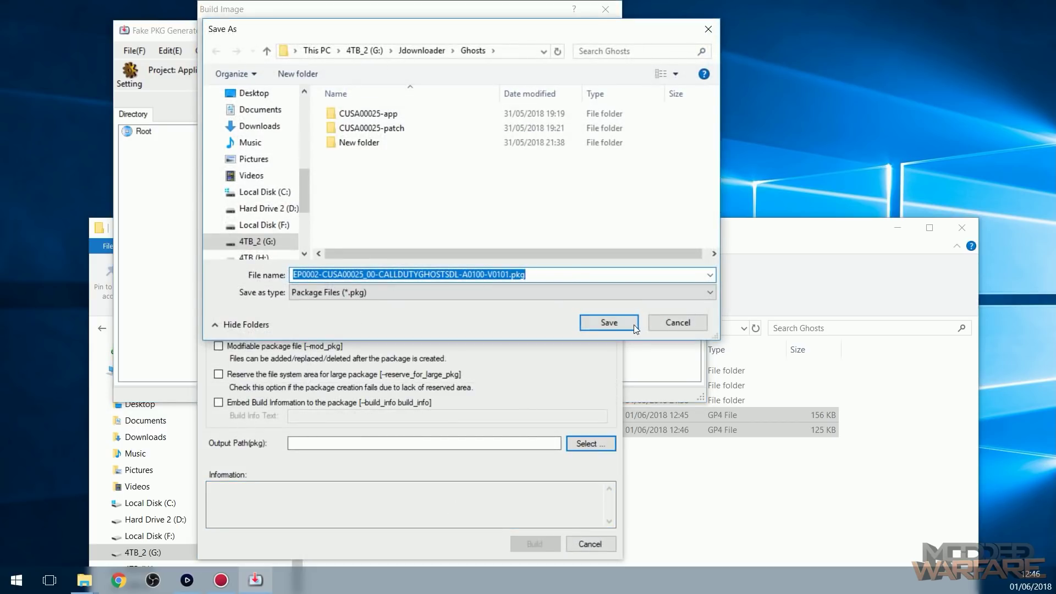
{"action": "left_click", "coordinate": [608, 322]}
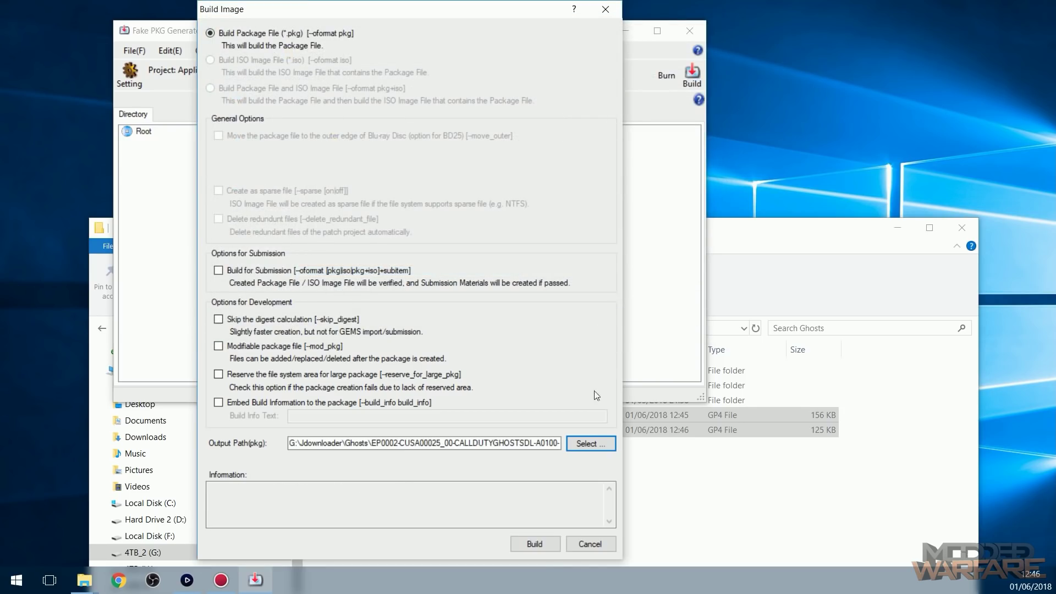
{"action": "left_click", "coordinate": [536, 548]}
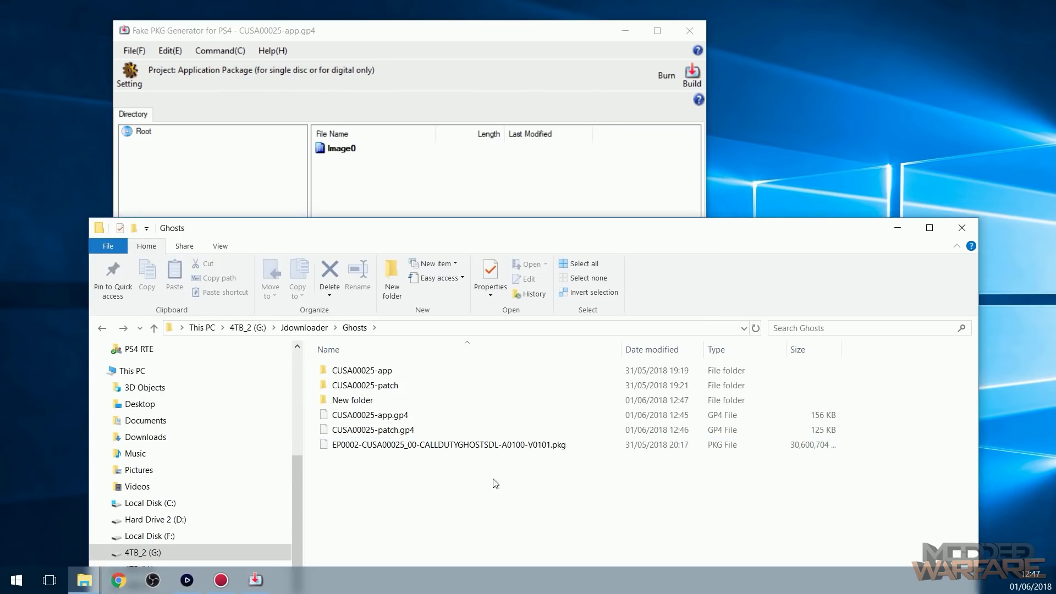
Step: Load the CUSA00025-patch.gp4 project into the generator
{"action": "left_click", "coordinate": [489, 447]}
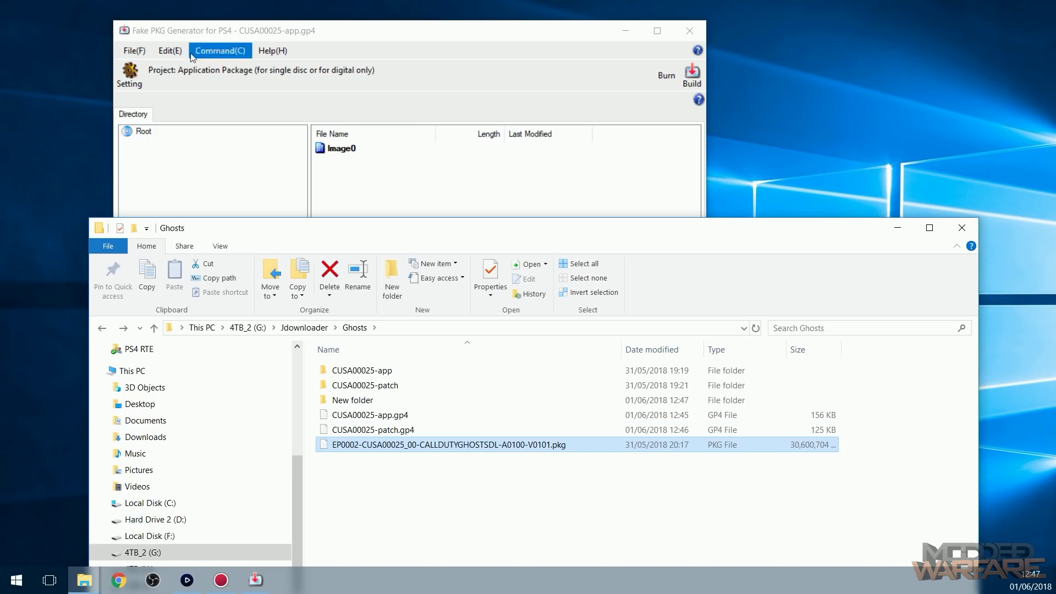
{"action": "left_click", "coordinate": [143, 53]}
{"action": "left_click", "coordinate": [141, 53]}
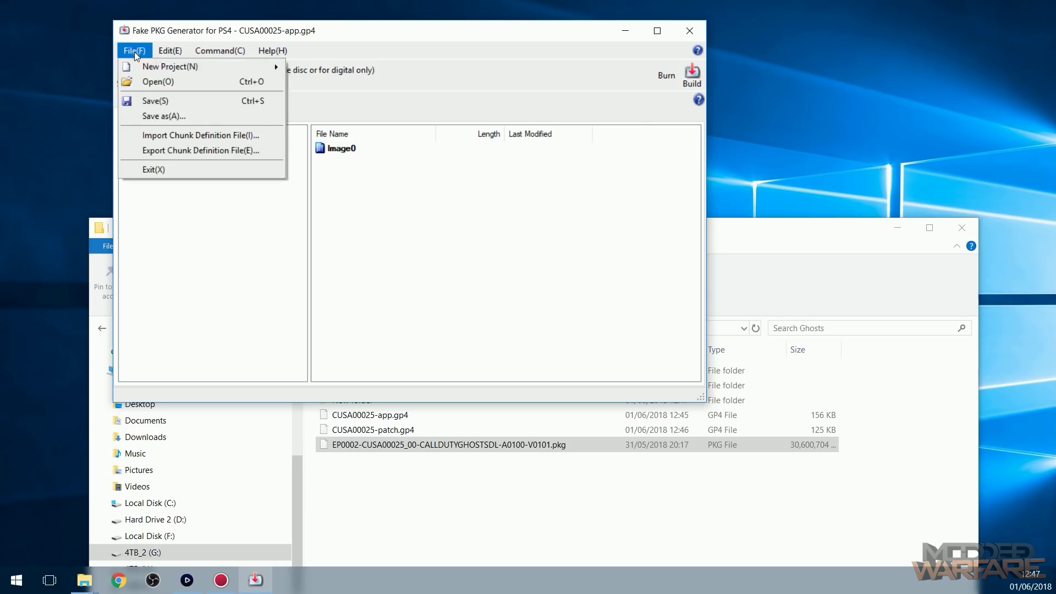
{"action": "left_click", "coordinate": [145, 82]}
{"action": "left_click", "coordinate": [338, 197]}
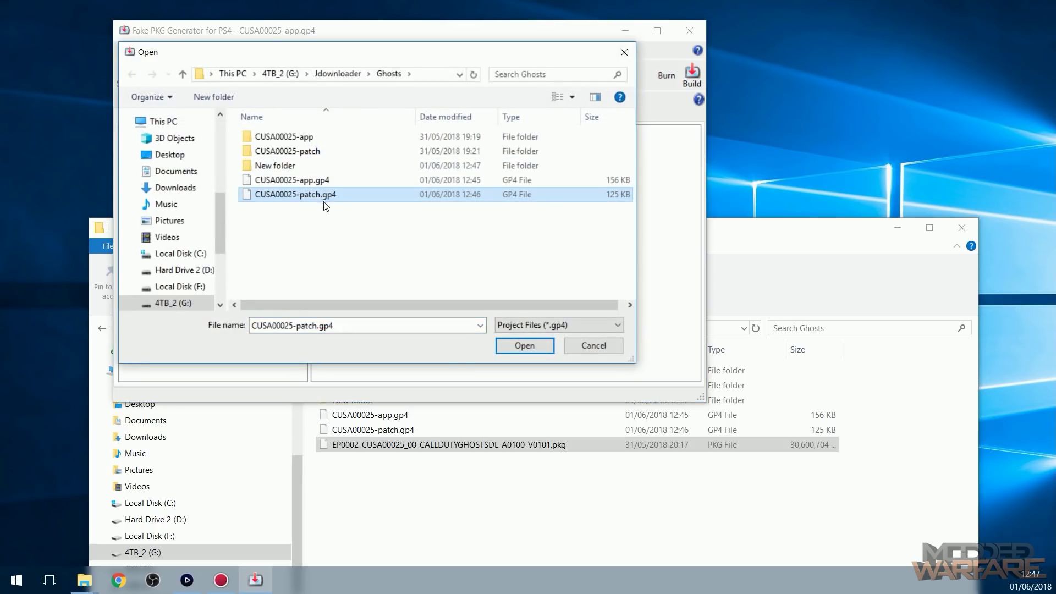
{"action": "left_click", "coordinate": [525, 346]}
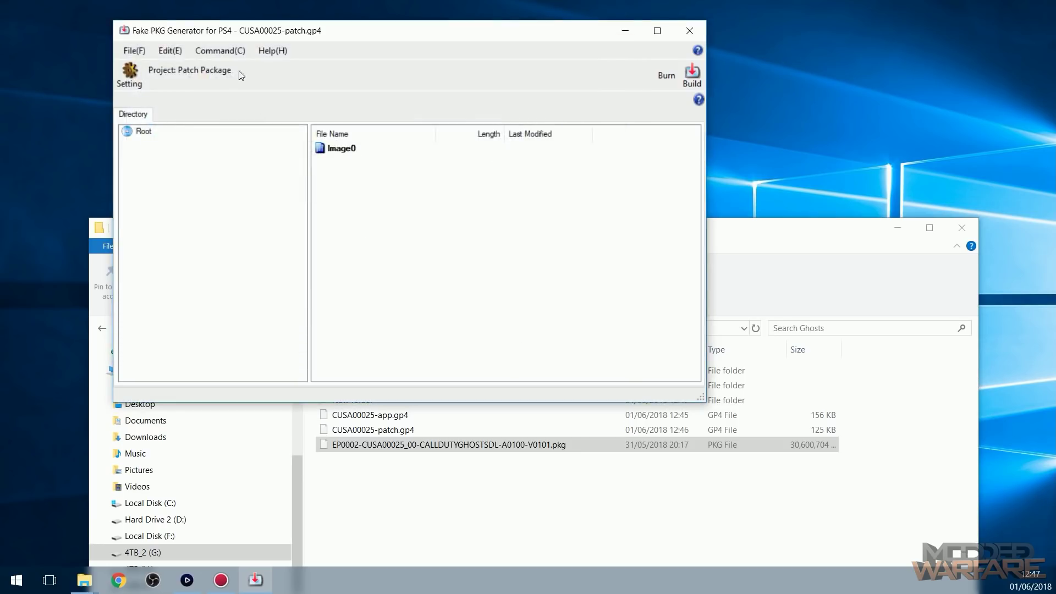
Step: In the Patch settings, set EP0002-CUSA00025_00-CALLDUTYGHOSTSDL-A0100-V0101.pkg as the application package and apply
{"action": "left_click", "coordinate": [218, 53]}
{"action": "left_click", "coordinate": [226, 83]}
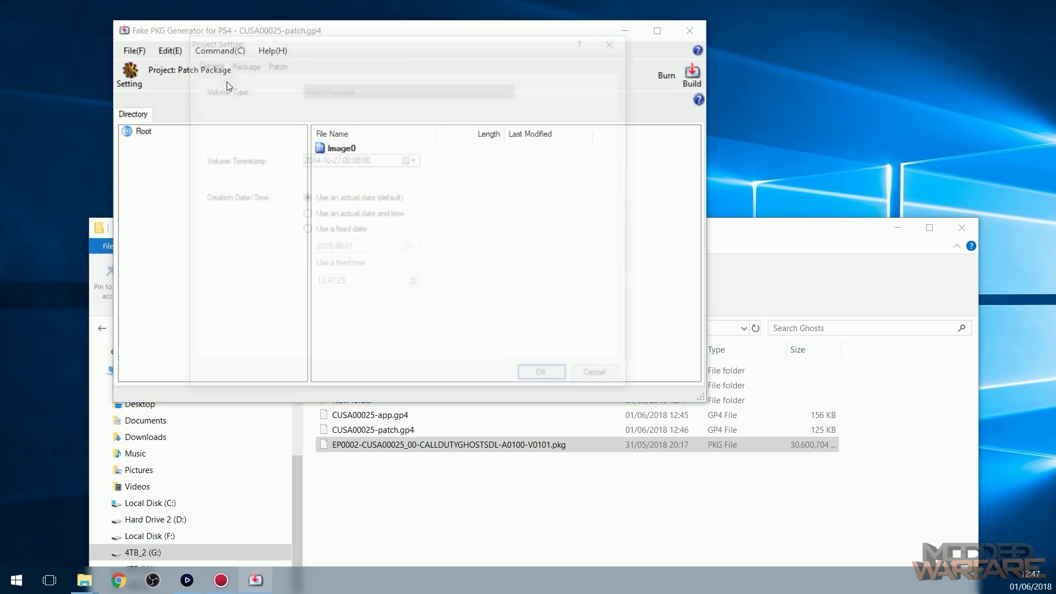
{"action": "left_click_drag", "start_coordinate": [337, 50], "coordinate": [345, 57]}
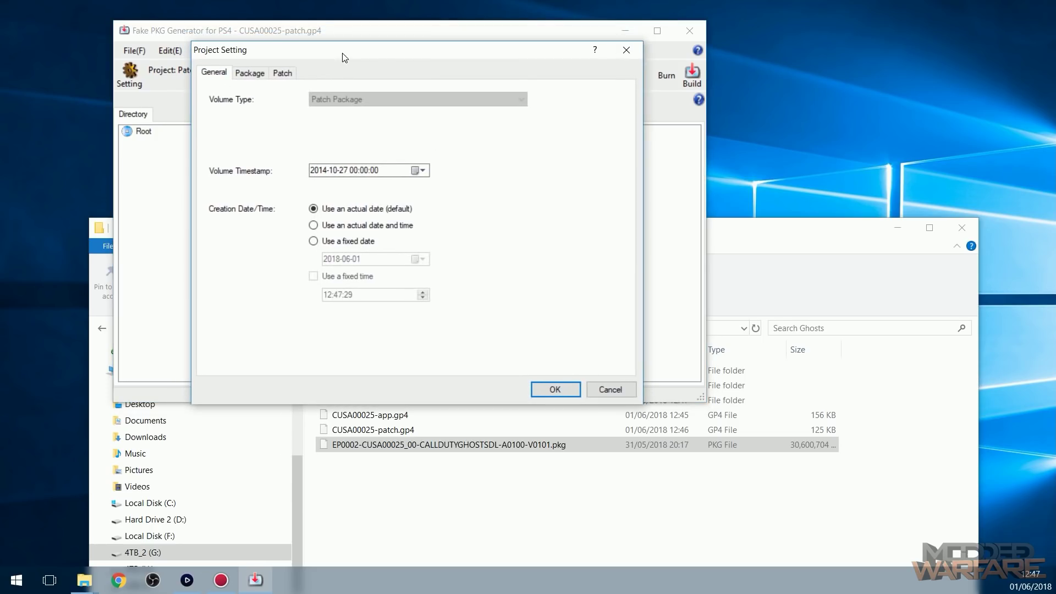
{"action": "left_click", "coordinate": [286, 76]}
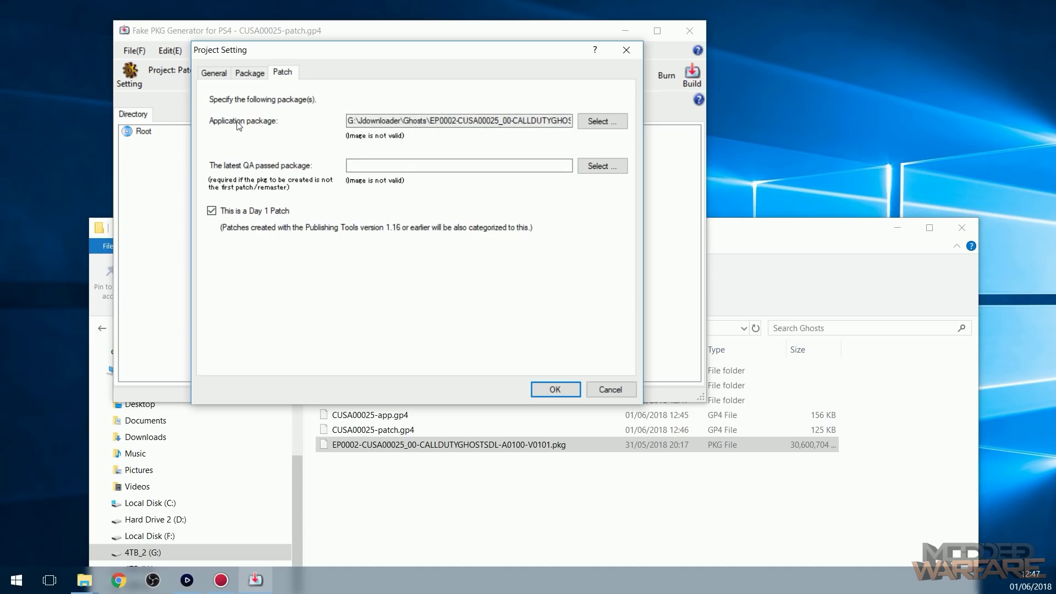
{"action": "left_click_drag", "start_coordinate": [367, 119], "coordinate": [573, 122]}
{"action": "left_click_drag", "start_coordinate": [369, 121], "coordinate": [570, 123]}
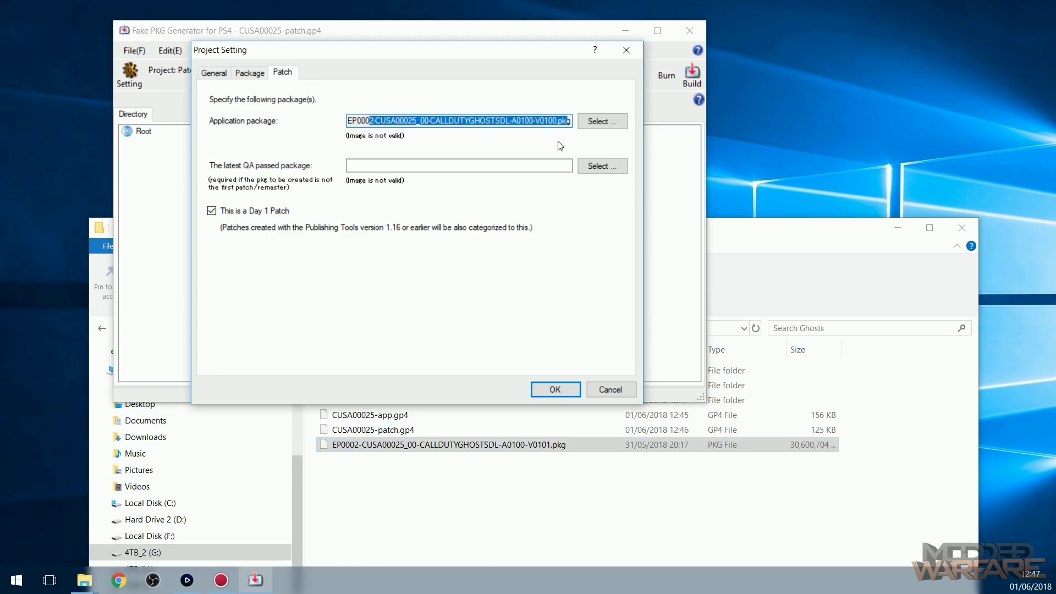
{"action": "left_click", "coordinate": [555, 120]}
{"action": "left_click", "coordinate": [590, 121]}
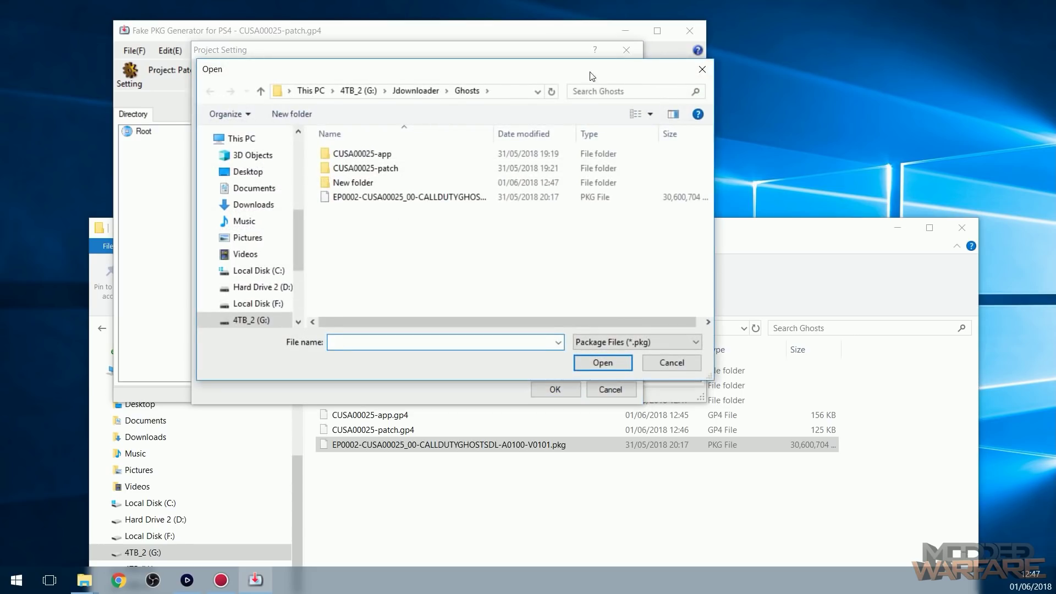
{"action": "left_click", "coordinate": [440, 202]}
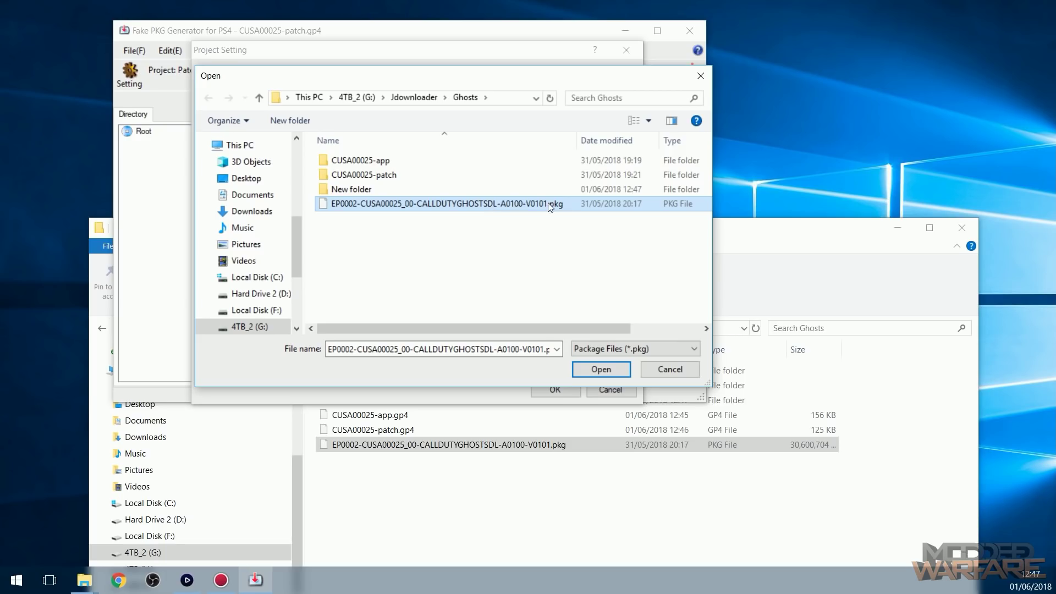
{"action": "left_click", "coordinate": [603, 369]}
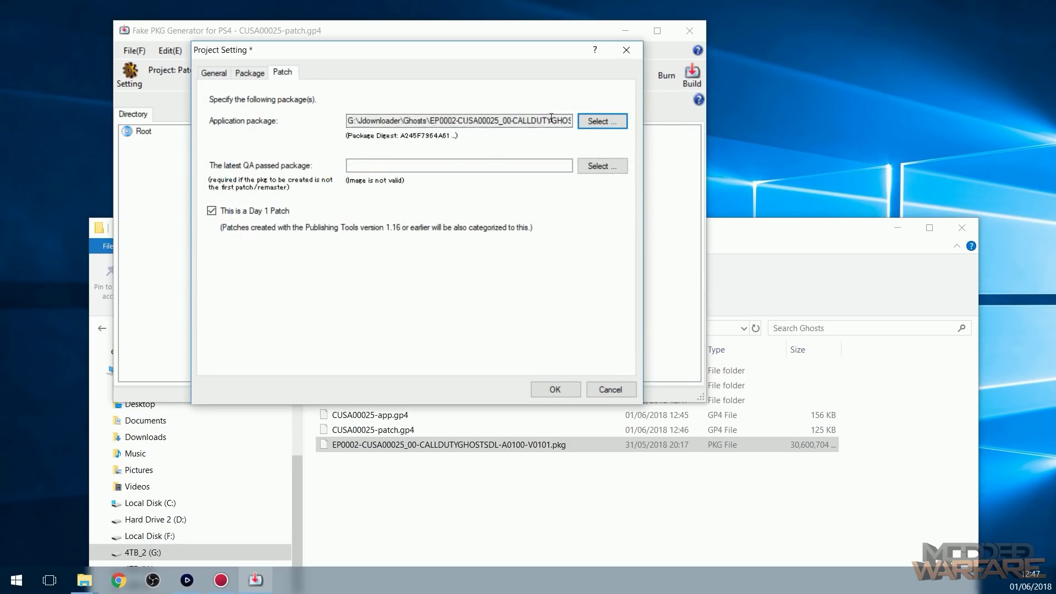
{"action": "left_click_drag", "start_coordinate": [483, 121], "coordinate": [571, 123]}
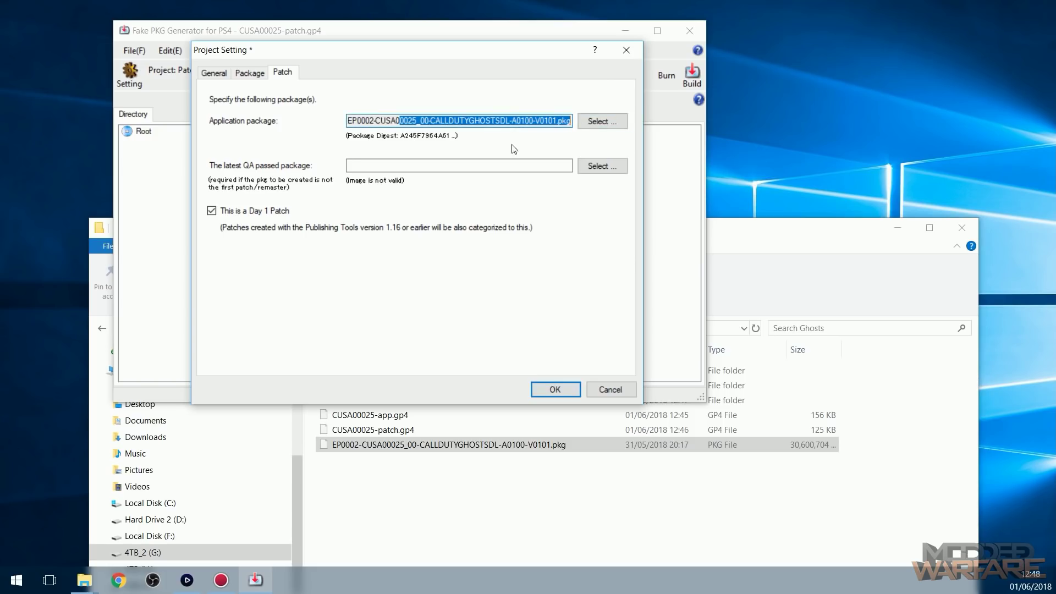
{"action": "left_click", "coordinate": [555, 390]}
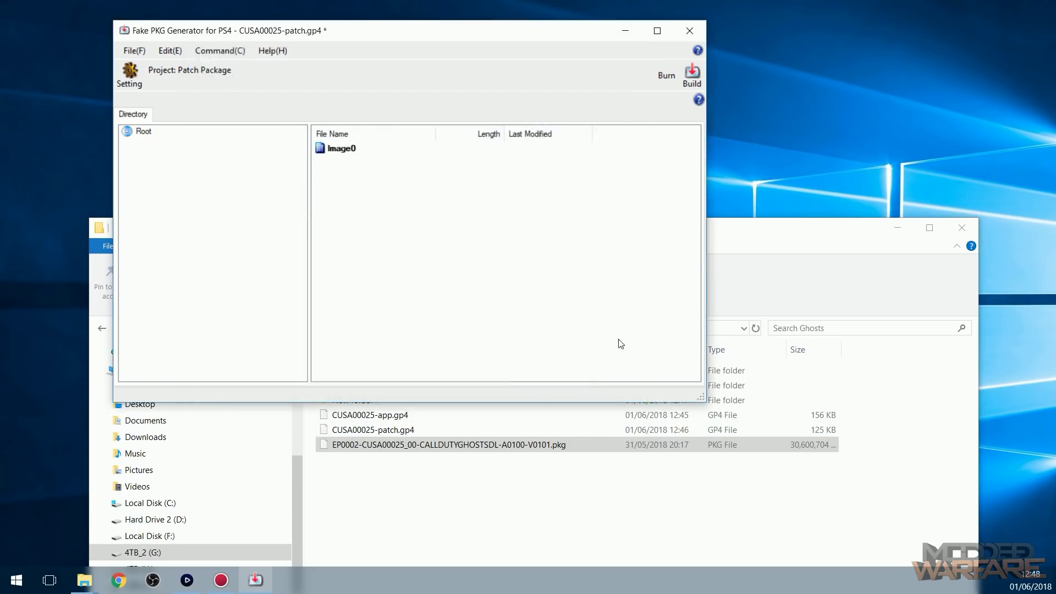
Step: Build the patch package into Ghosts, keeping the default A0120-V0100 file name
{"action": "left_click", "coordinate": [692, 77]}
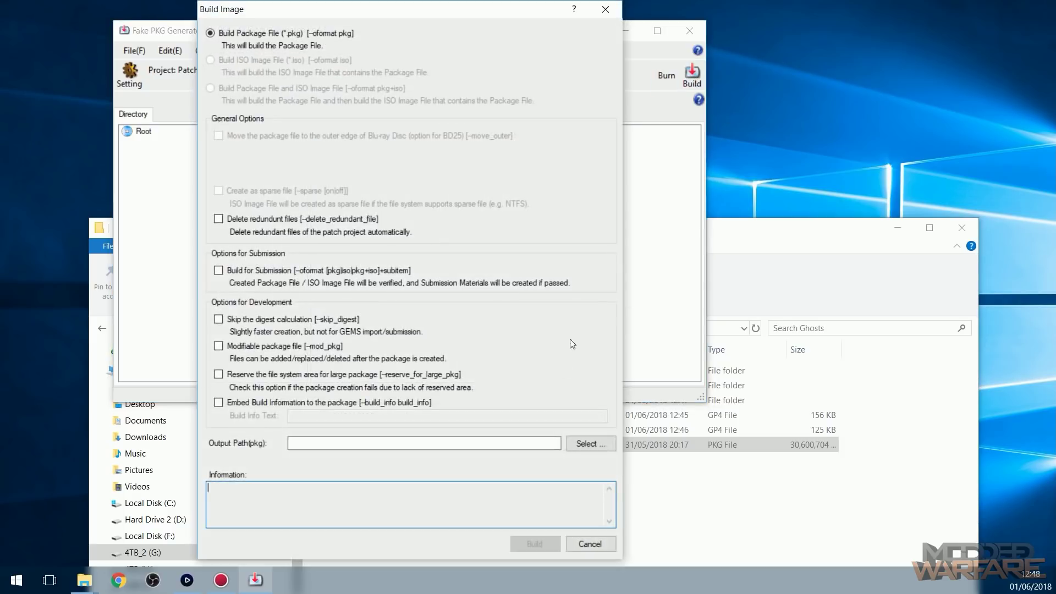
{"action": "left_click", "coordinate": [592, 446]}
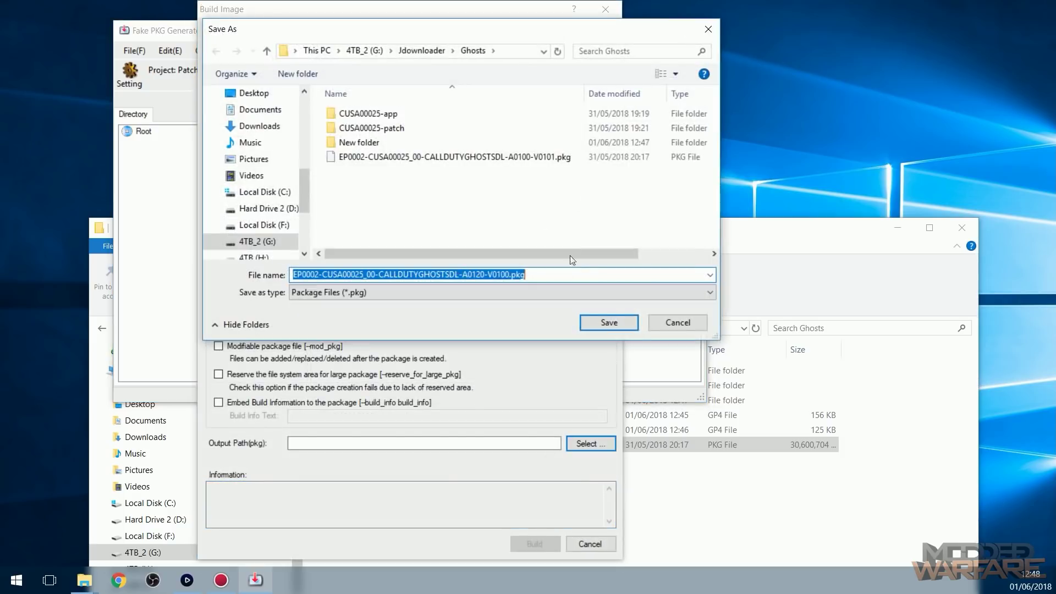
{"action": "left_click", "coordinate": [609, 323]}
{"action": "left_click", "coordinate": [535, 543]}
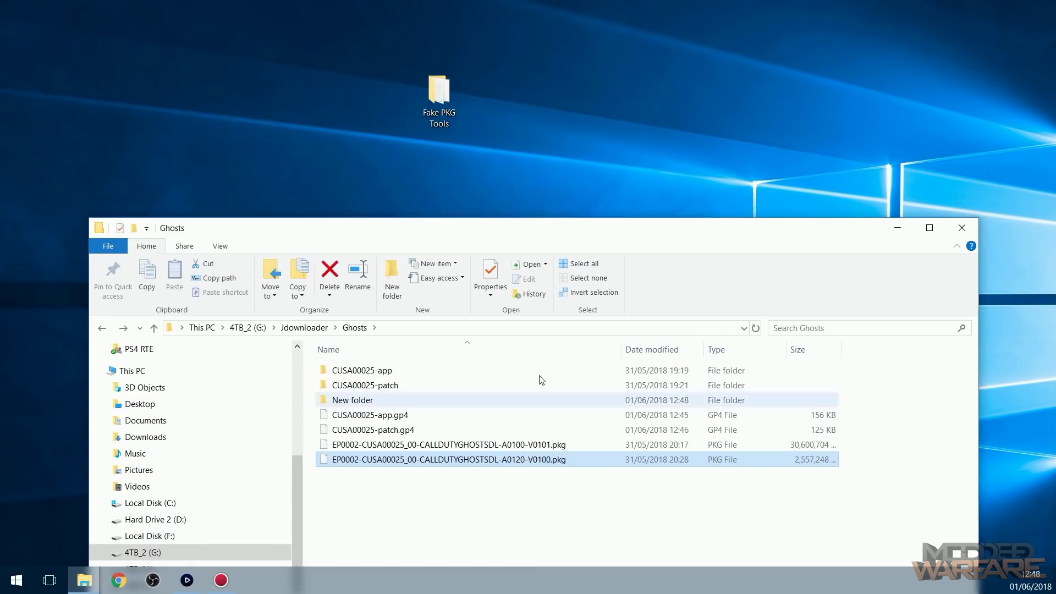
Step: Move the Ghosts window up and select both EP0002 PKG files
{"action": "left_click_drag", "start_coordinate": [611, 235], "coordinate": [608, 50]}
{"action": "left_click_drag", "start_coordinate": [432, 318], "coordinate": [520, 264]}
{"action": "left_click_drag", "start_coordinate": [477, 305], "coordinate": [588, 262]}
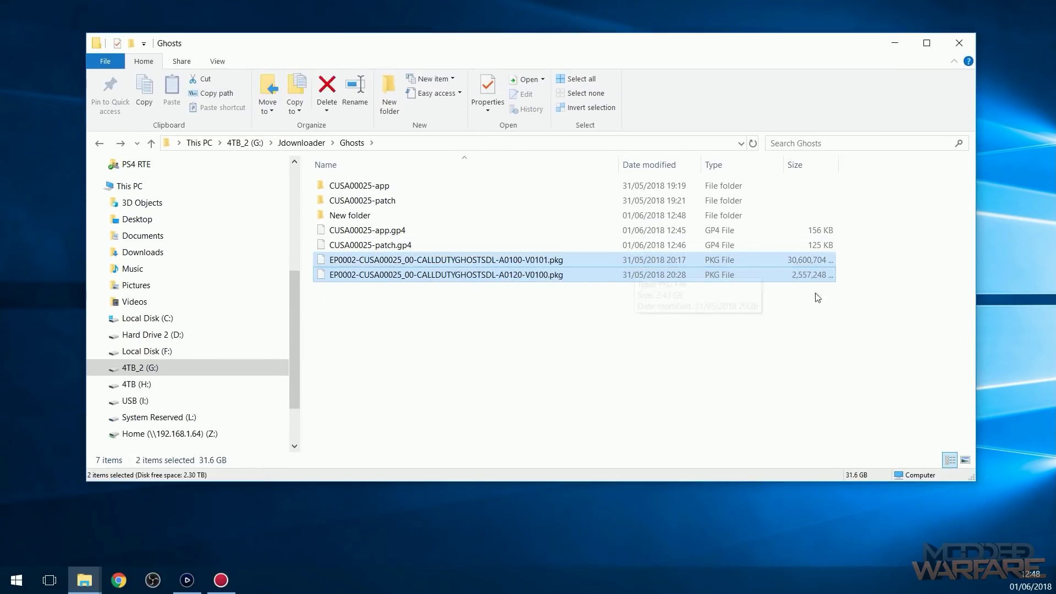
{"action": "left_click_drag", "start_coordinate": [822, 293], "coordinate": [479, 260]}
{"action": "left_click_drag", "start_coordinate": [603, 45], "coordinate": [668, 34]}
{"action": "left_click_drag", "start_coordinate": [428, 330], "coordinate": [563, 251]}
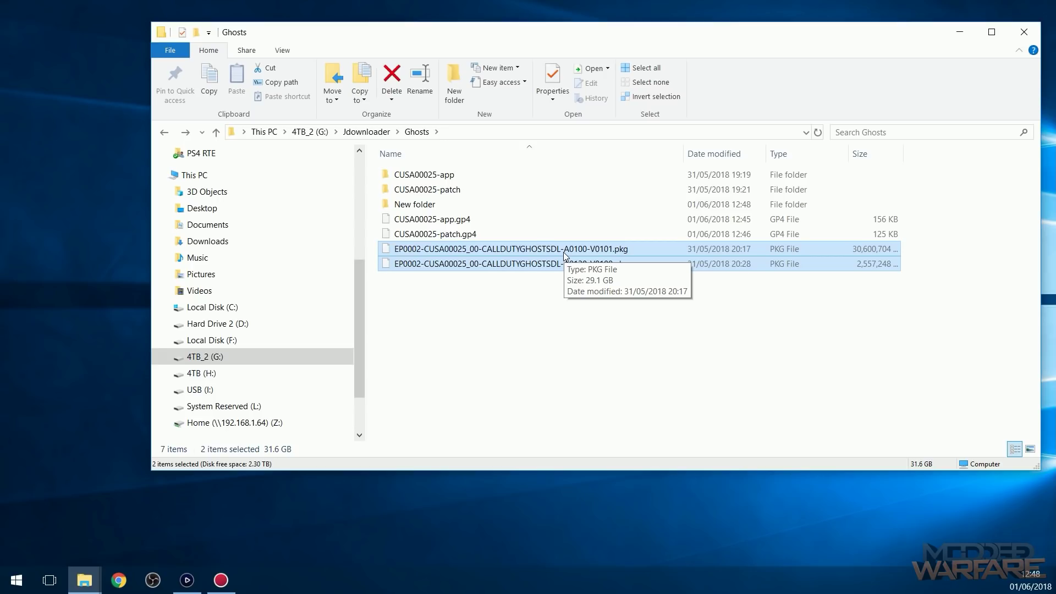
Step: Copy both EP0002 PKG files from the Ghosts folder
{"action": "left_click_drag", "start_coordinate": [493, 306], "coordinate": [641, 248]}
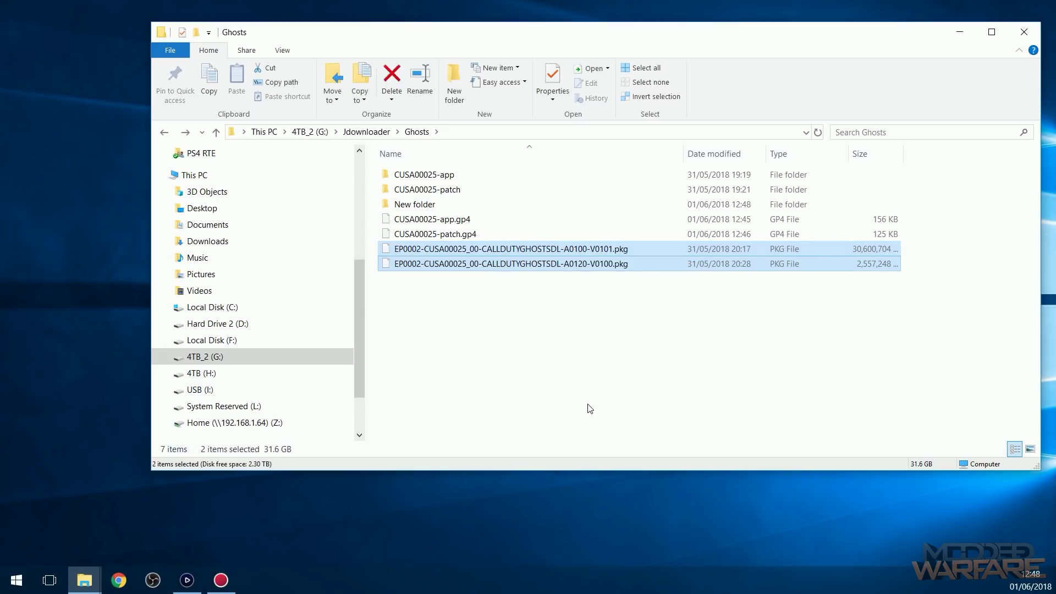
{"action": "right_click", "coordinate": [563, 264]}
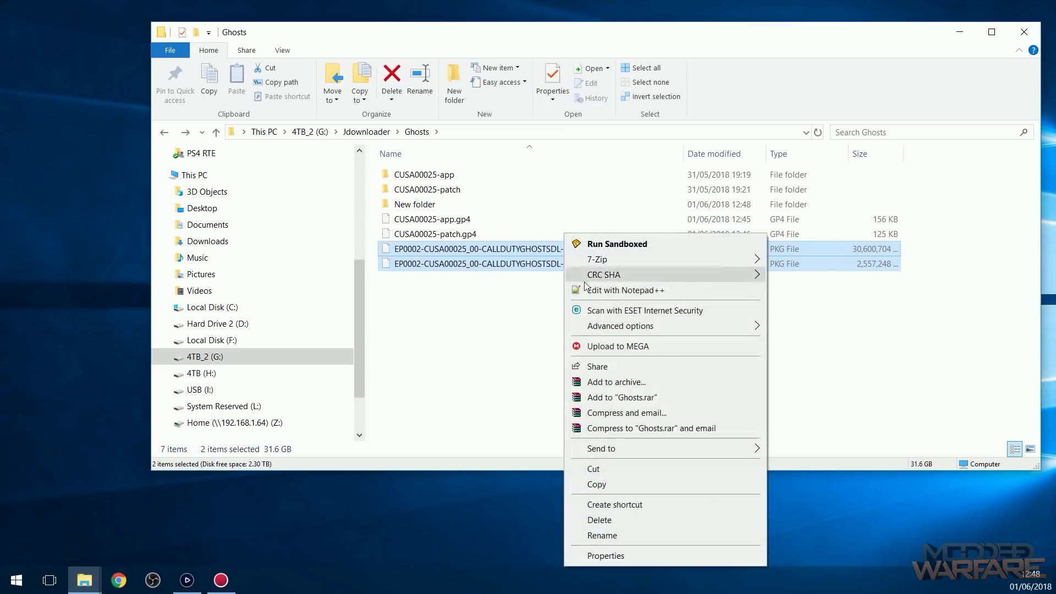
{"action": "left_click", "coordinate": [599, 486]}
Step: Delete the old items on USB (I:) and paste the two PKG files onto it
{"action": "left_click", "coordinate": [222, 383]}
{"action": "left_click_drag", "start_coordinate": [475, 233], "coordinate": [571, 163]}
{"action": "key", "text": "Delete"}
{"action": "key", "text": "Escape"}
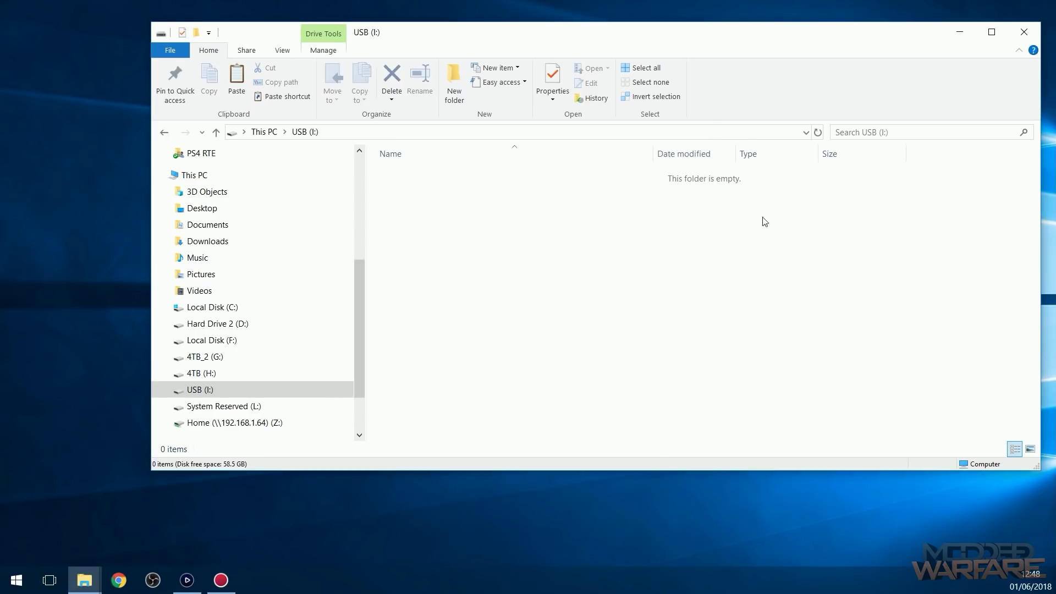
{"action": "key", "text": "ctrl+v"}
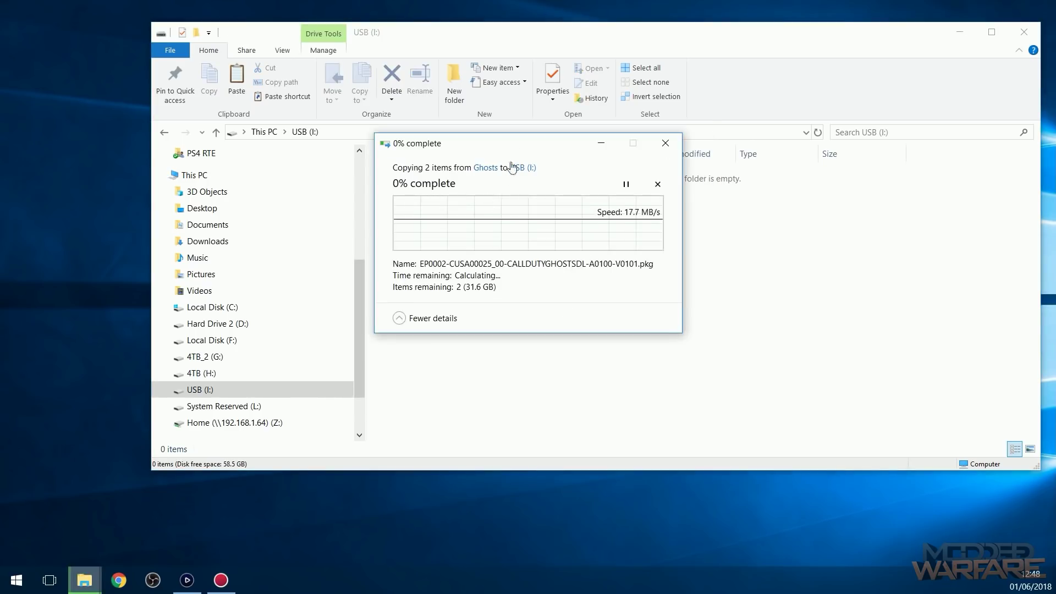
{"action": "left_click_drag", "start_coordinate": [528, 149], "coordinate": [322, 250]}
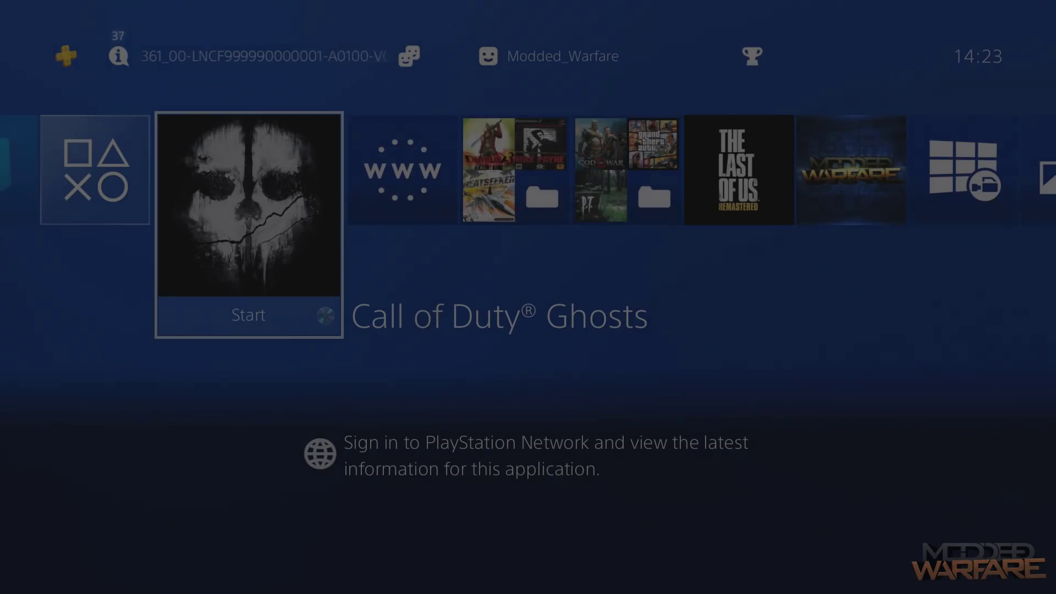
Step: Delete Call of Duty Ghosts from the PS4 via its Options menu and confirm
{"action": "key", "text": "Right"}
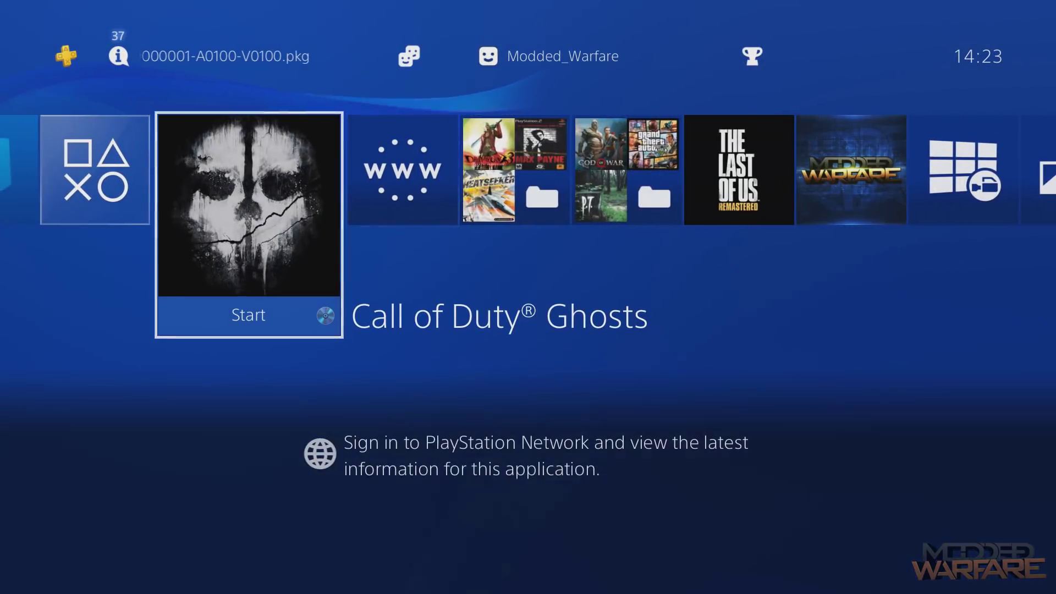
{"action": "key", "text": "Menu"}
{"action": "key", "text": "Down"}
{"action": "key", "text": "Down"}
{"action": "key", "text": "Down"}
{"action": "key", "text": "Down"}
{"action": "key", "text": "Down"}
{"action": "key", "text": "Down"}
{"action": "key", "text": "Down"}
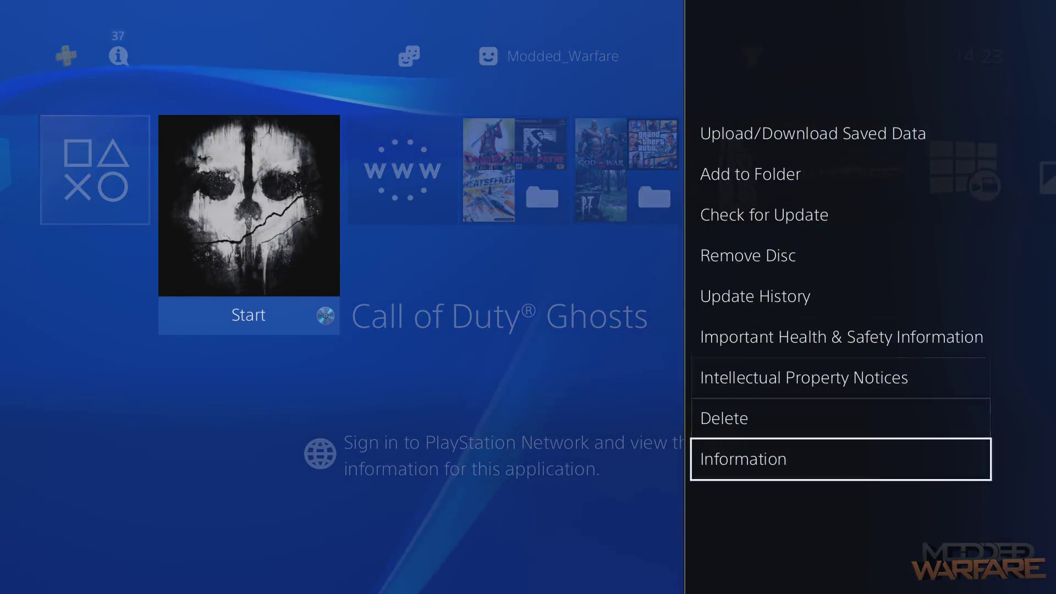
{"action": "key", "text": "Up"}
{"action": "key", "text": "Return"}
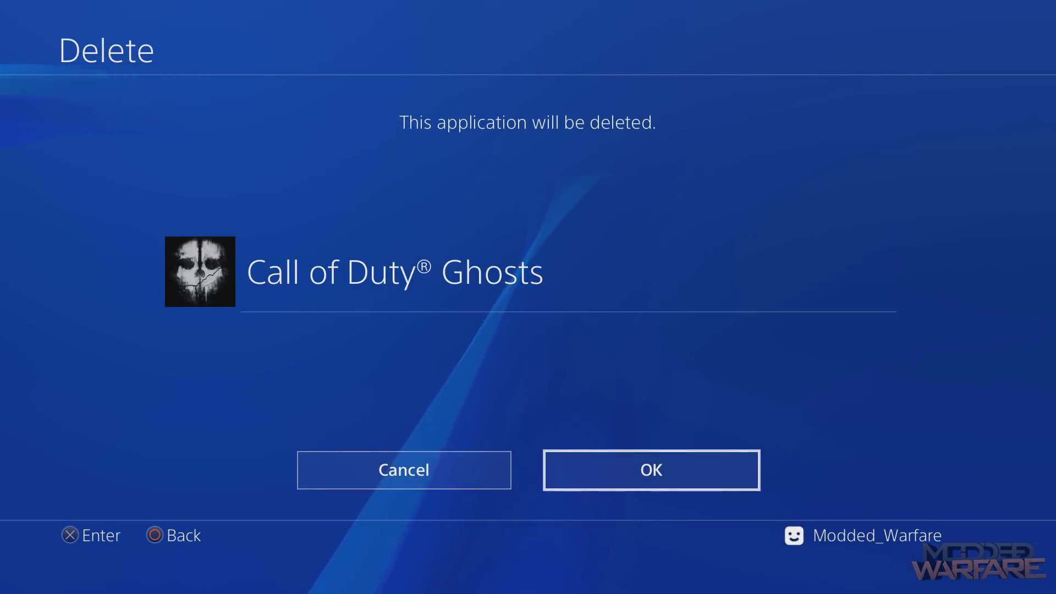
{"action": "key", "text": "Left"}
{"action": "key", "text": "Right"}
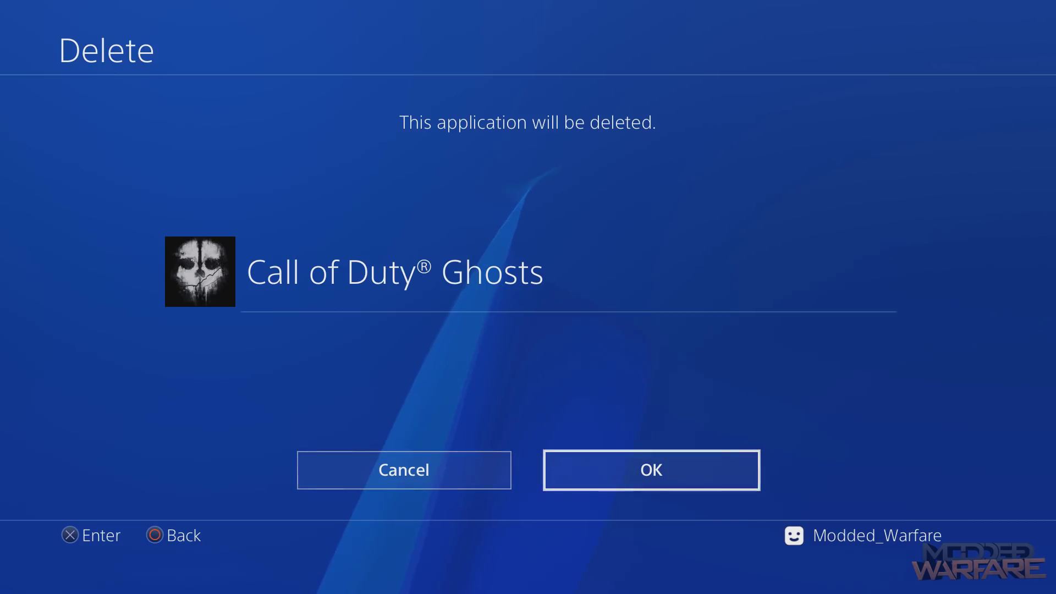
{"action": "key", "text": "Return"}
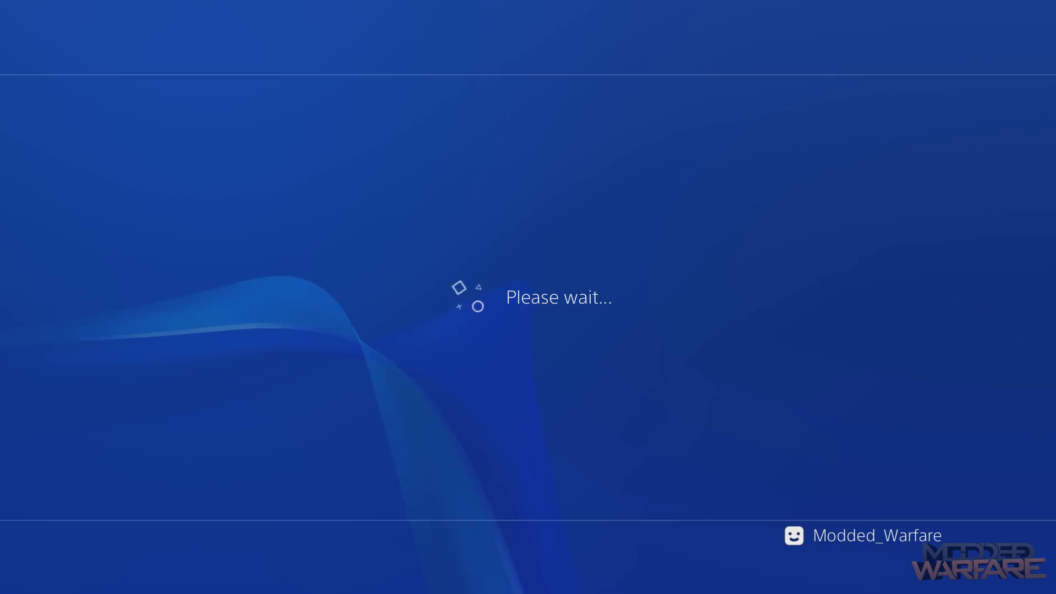
{"action": "key", "text": "Home"}
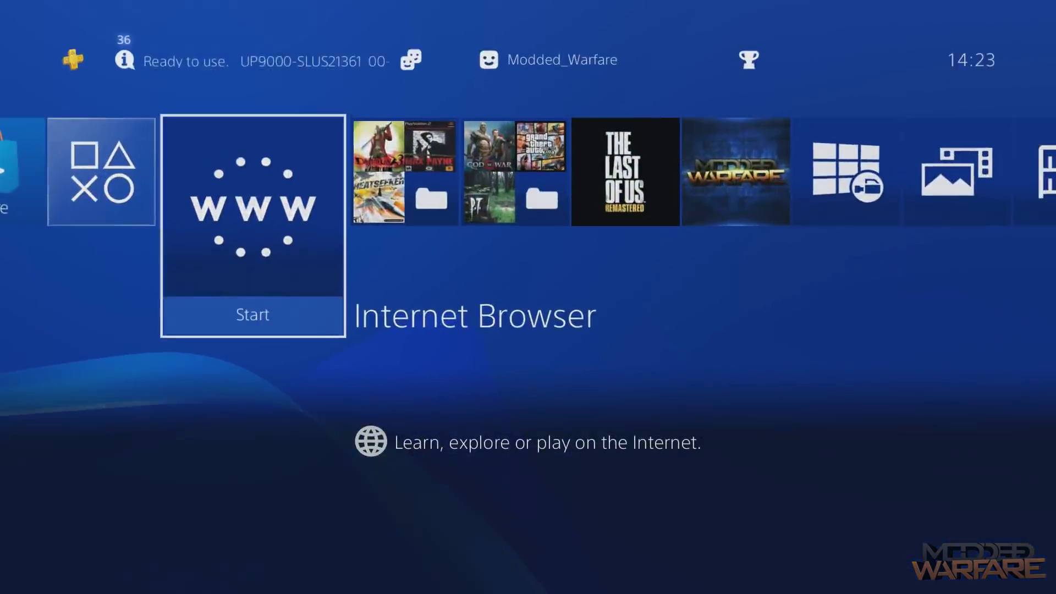
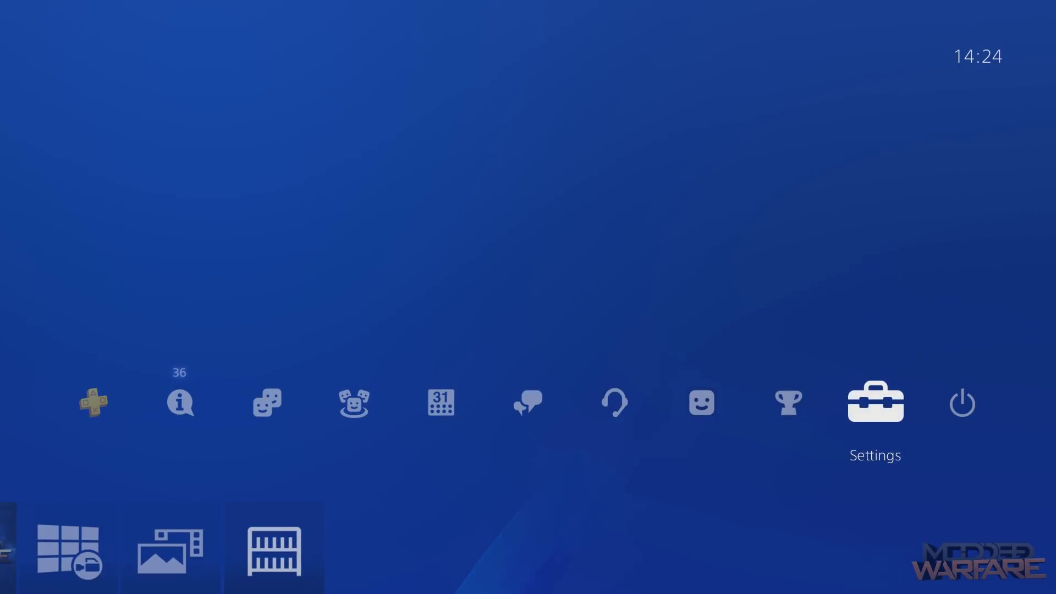
Step: Go from Settings down past System and Initialisation into ★Debug Settings
{"action": "key", "text": "Return"}
{"action": "key", "text": "Down"}
{"action": "key", "text": "Down"}
{"action": "key", "text": "Down"}
{"action": "key", "text": "Down"}
{"action": "key", "text": "Down"}
{"action": "key", "text": "Down"}
{"action": "key", "text": "Down"}
{"action": "key", "text": "Down"}
{"action": "key", "text": "Down"}
{"action": "key", "text": "Down"}
{"action": "key", "text": "Down"}
{"action": "key", "text": "Down"}
{"action": "key", "text": "Down"}
{"action": "key", "text": "Down"}
{"action": "key", "text": "Down"}
{"action": "key", "text": "Down"}
{"action": "key", "text": "Down"}
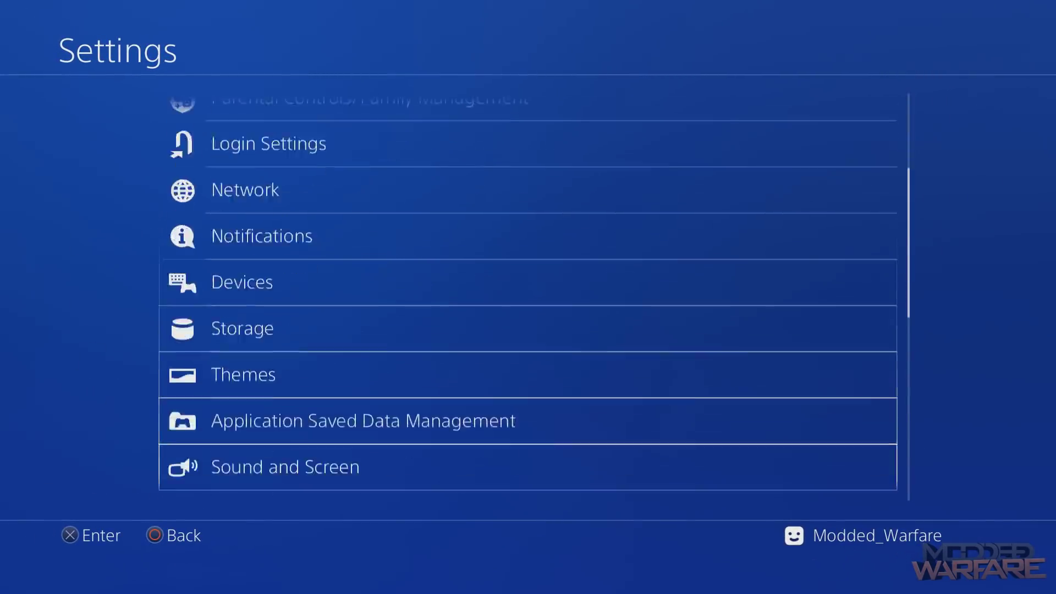
{"action": "key", "text": "Down"}
{"action": "key", "text": "Down"}
{"action": "key", "text": "Return"}
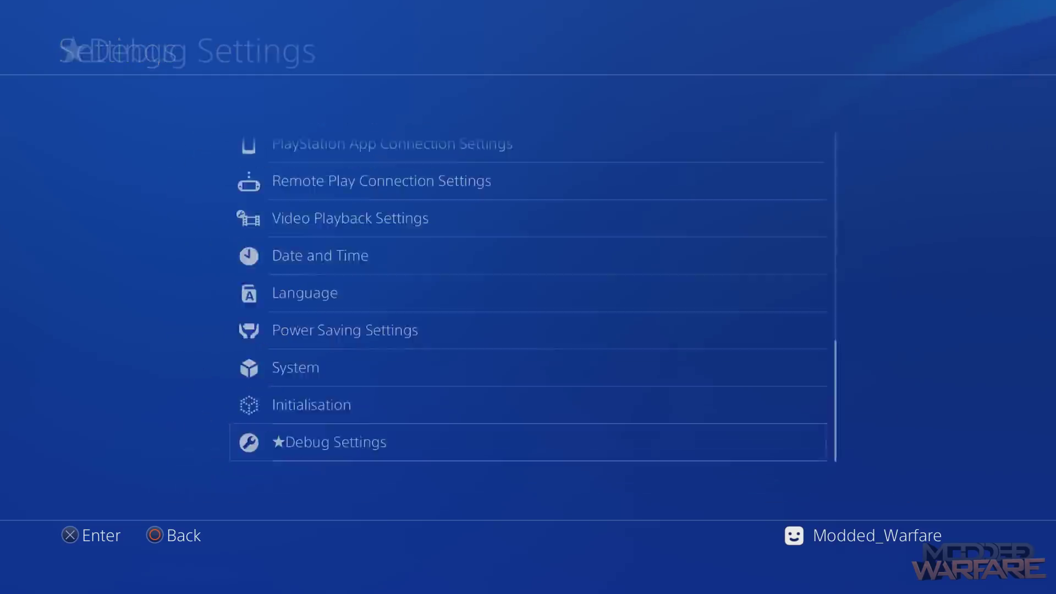